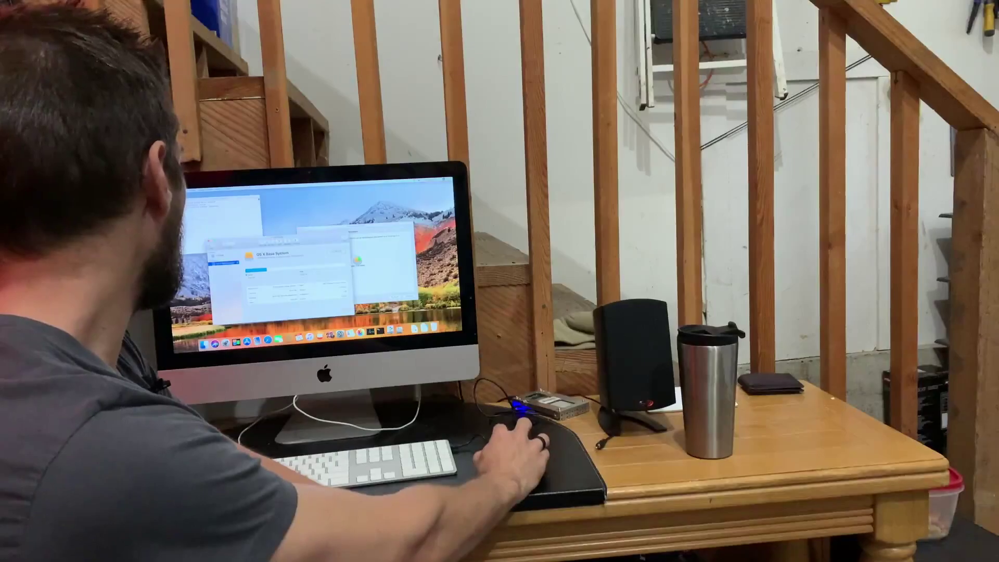
# Select the 31.49 GB ASMT 2105 Media external disk in Disk Utility's sidebar
pyautogui.click(246, 274)
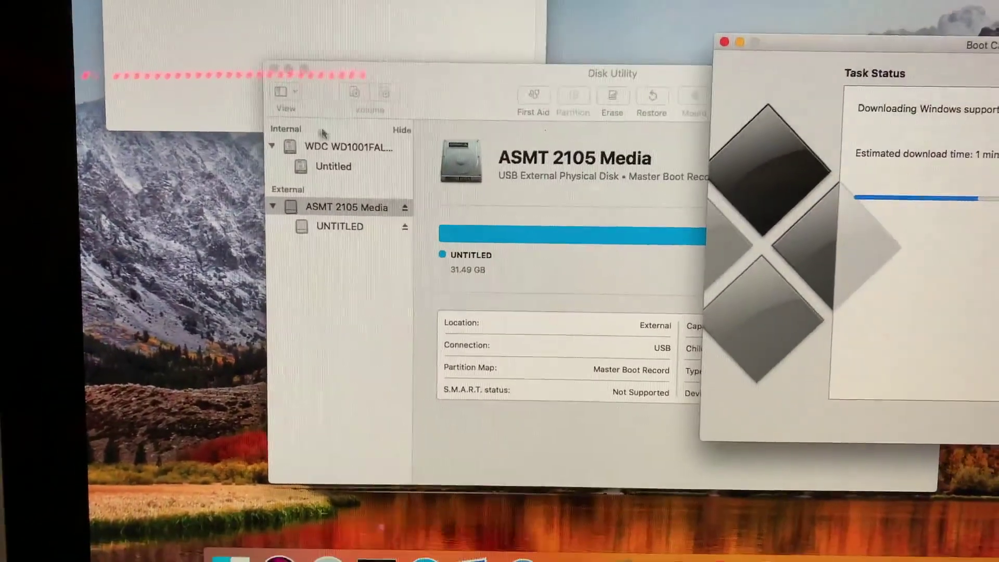
# Show All Devices, then open Erase for the whole ASMT 2105 Media disk
pyautogui.click(286, 92)
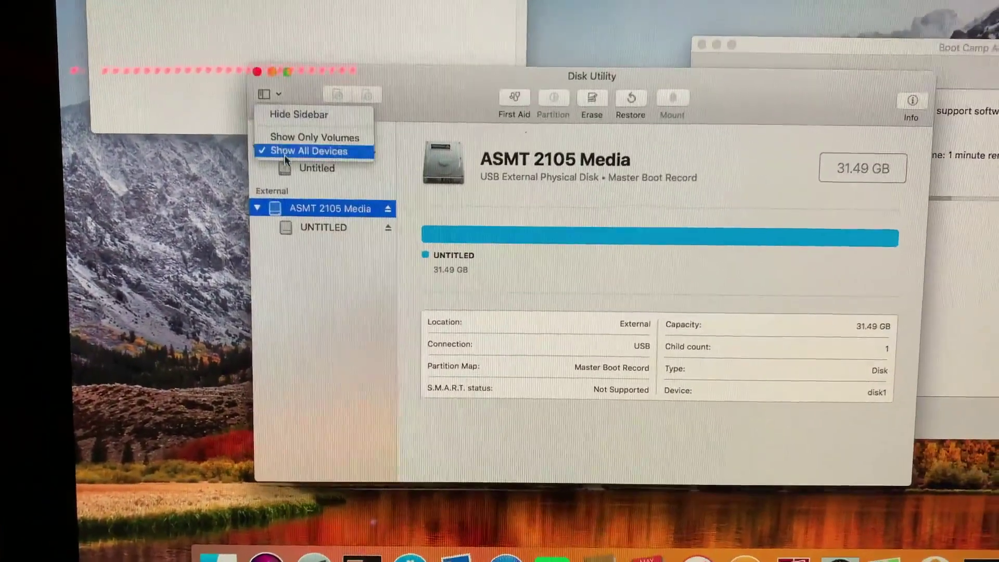
pyautogui.click(283, 155)
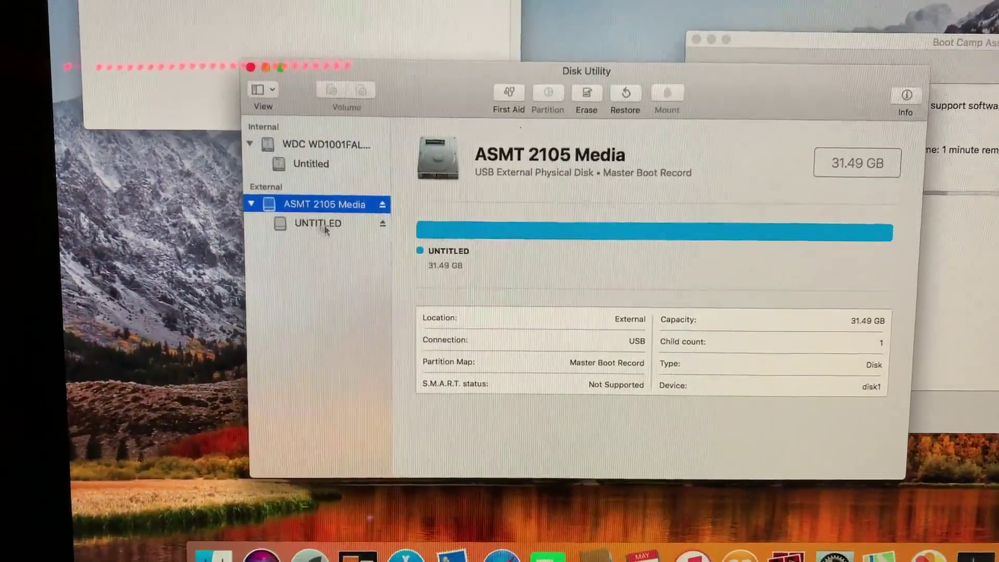
pyautogui.click(586, 95)
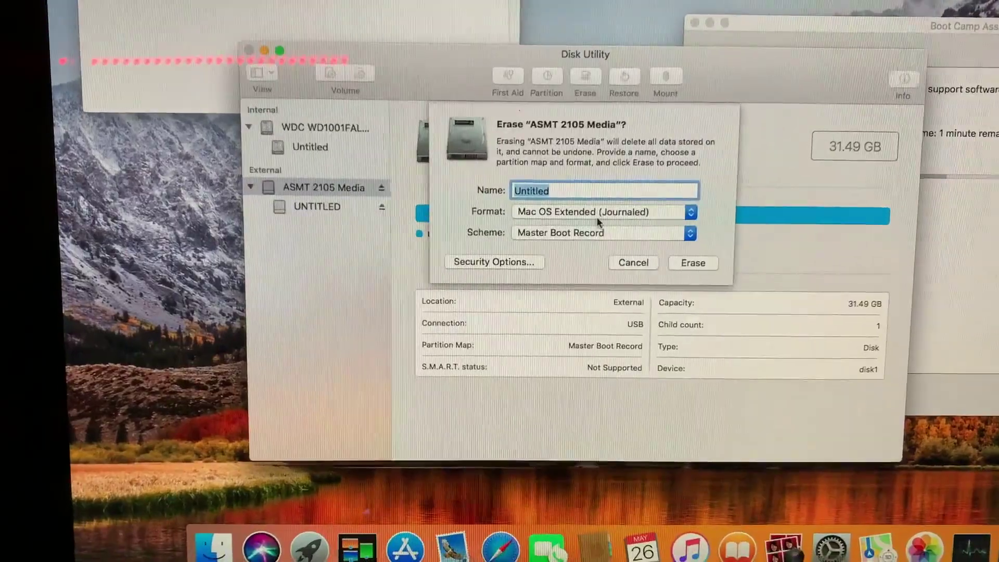
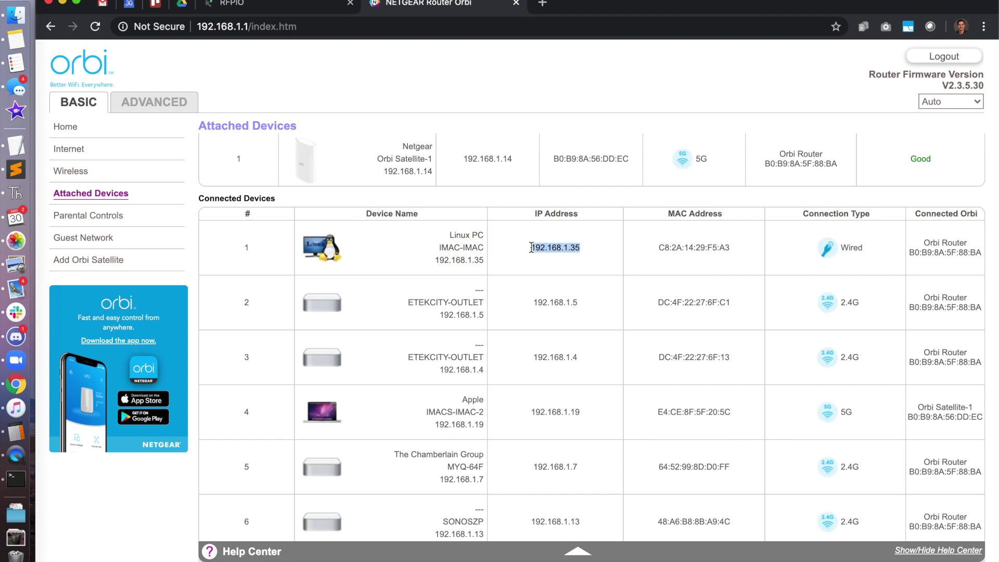
# Launch Terminal and SSH into the iMac at 192.168.1.35, entering the account password
pyautogui.press('super+space')
pyautogui.write('terminal')
pyautogui.press('Return')
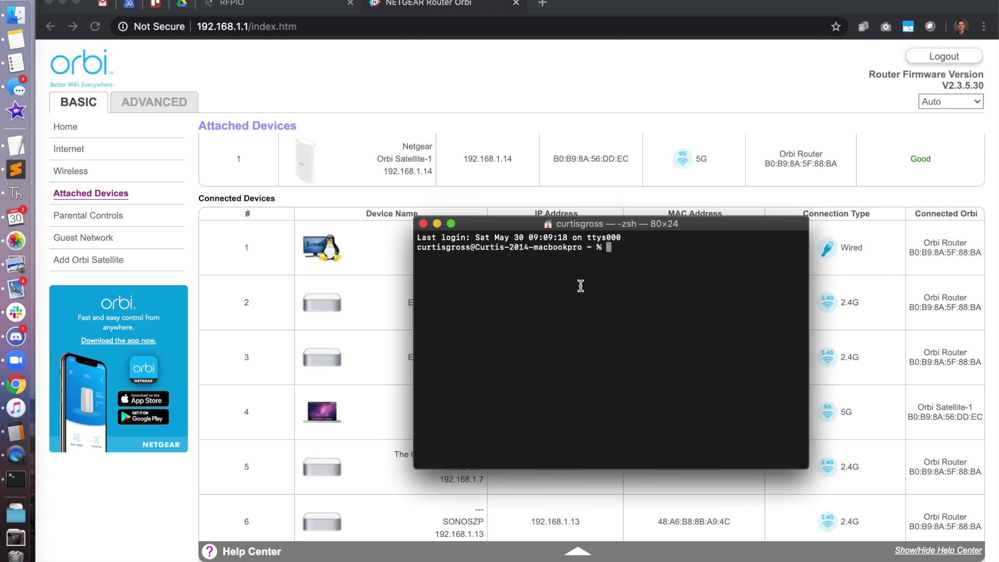
pyautogui.write('ssh imac@')
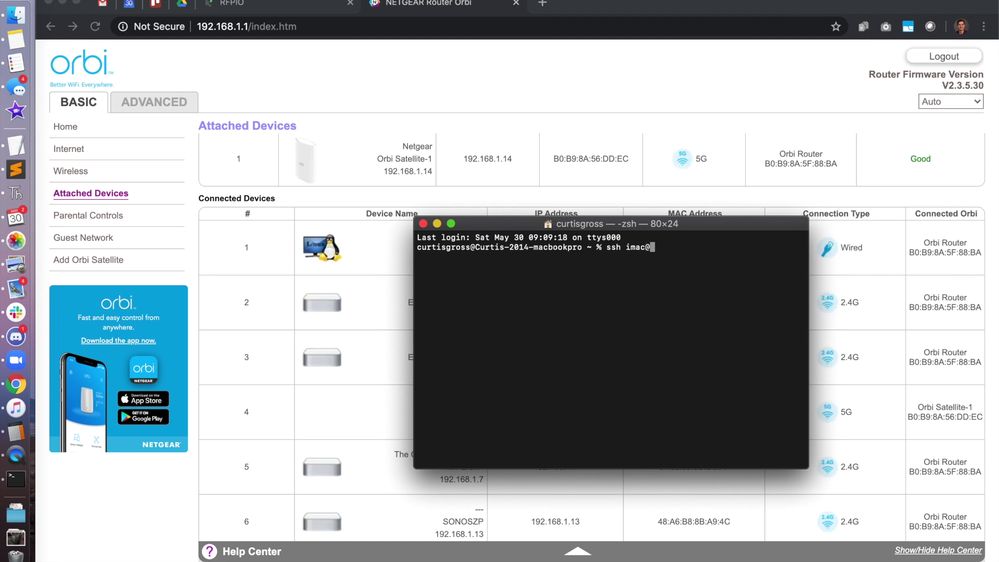
pyautogui.press('super+v')
pyautogui.press('Return')
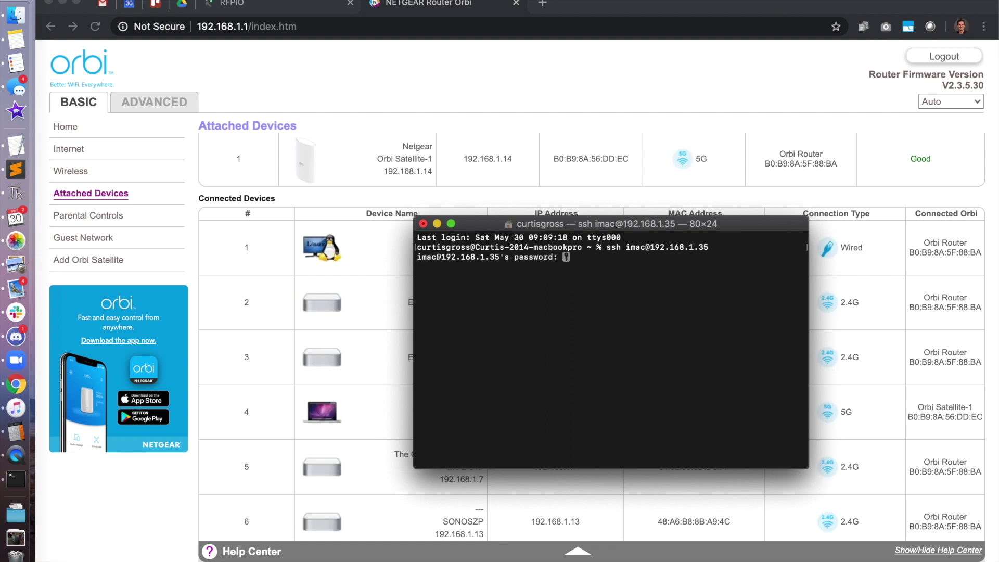
pyautogui.press('Return')
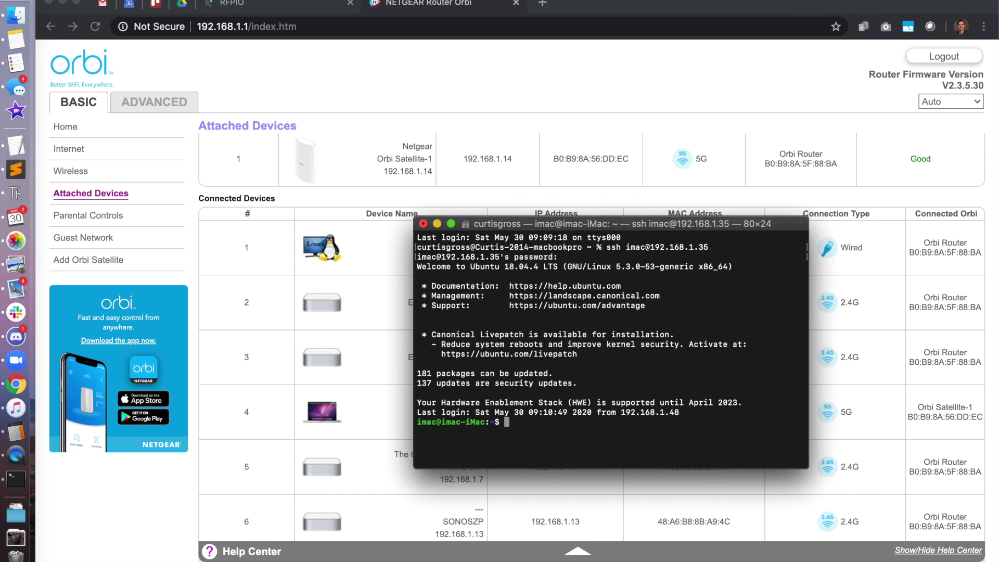
# List the remote home folder, change into Downloads/, and list its contents
pyautogui.write('ls')
pyautogui.press('Return')
pyautogui.write('cd Downloads/')
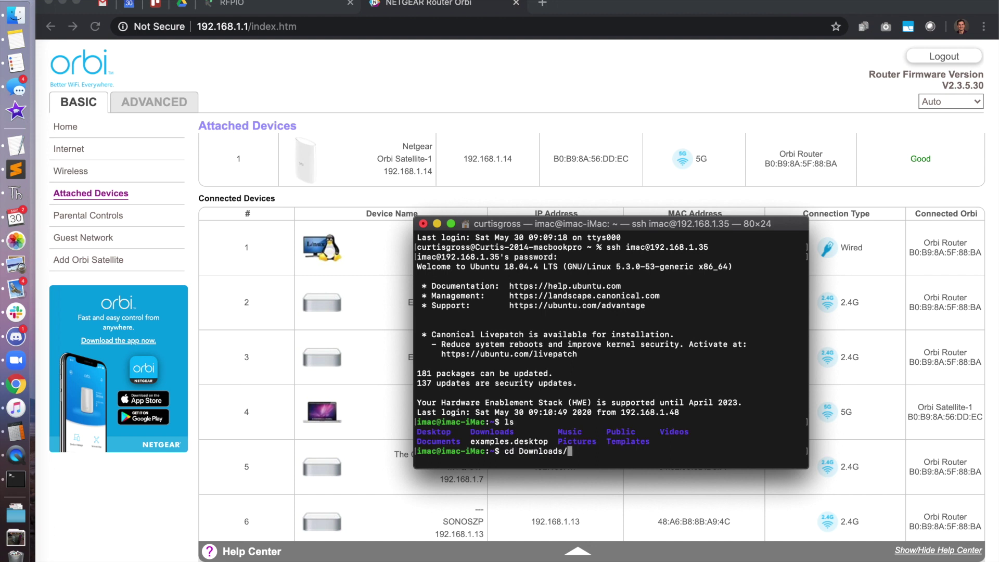
pyautogui.press('Return')
pyautogui.write('ls')
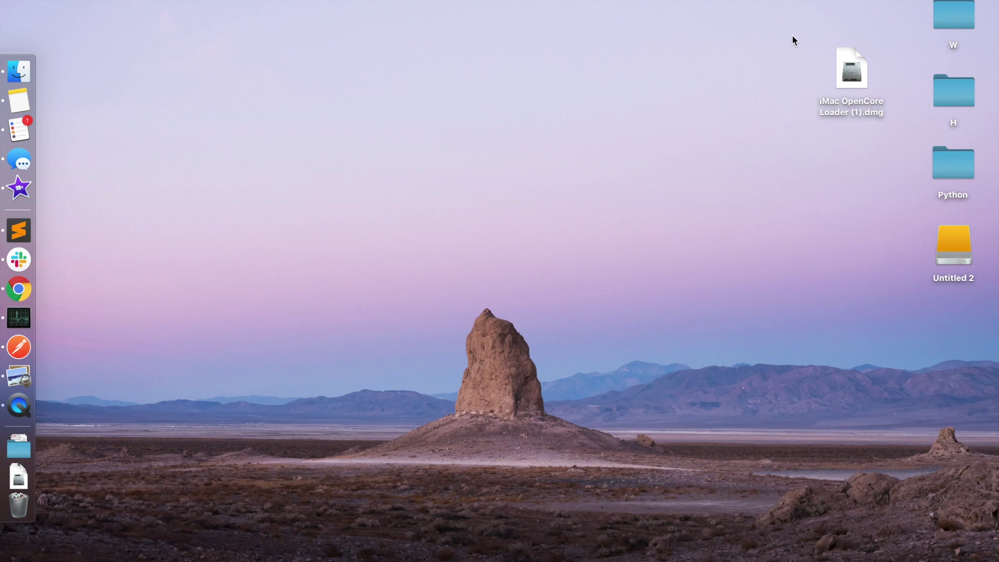
# Rename the Untitled 2 drive on the desktop to 'OpenCore'
pyautogui.moveTo(792, 35); pyautogui.dragTo(903, 136)
pyautogui.click(891, 139)
pyautogui.click(962, 249)
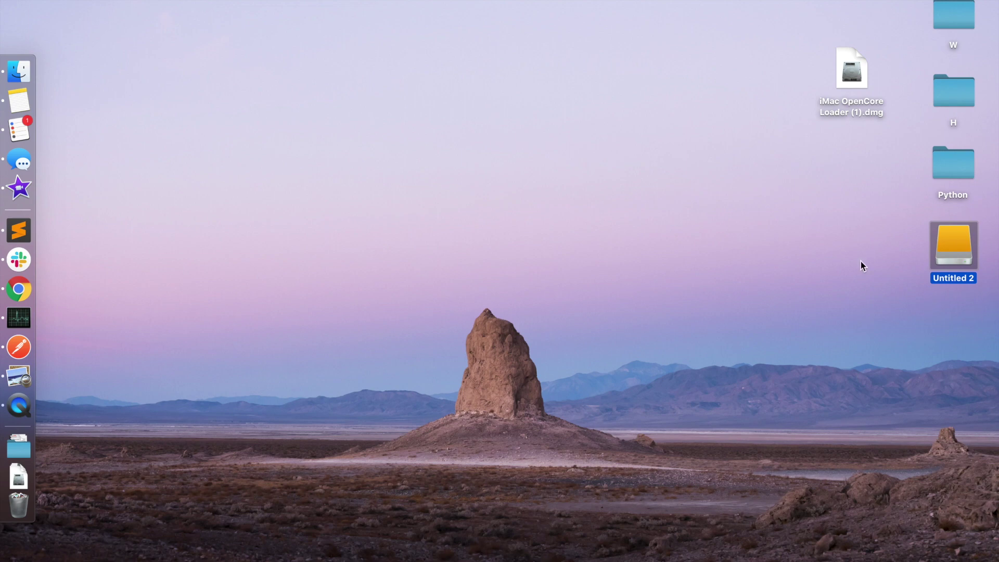
pyautogui.click(972, 289)
pyautogui.click(958, 280)
pyautogui.write('Open')
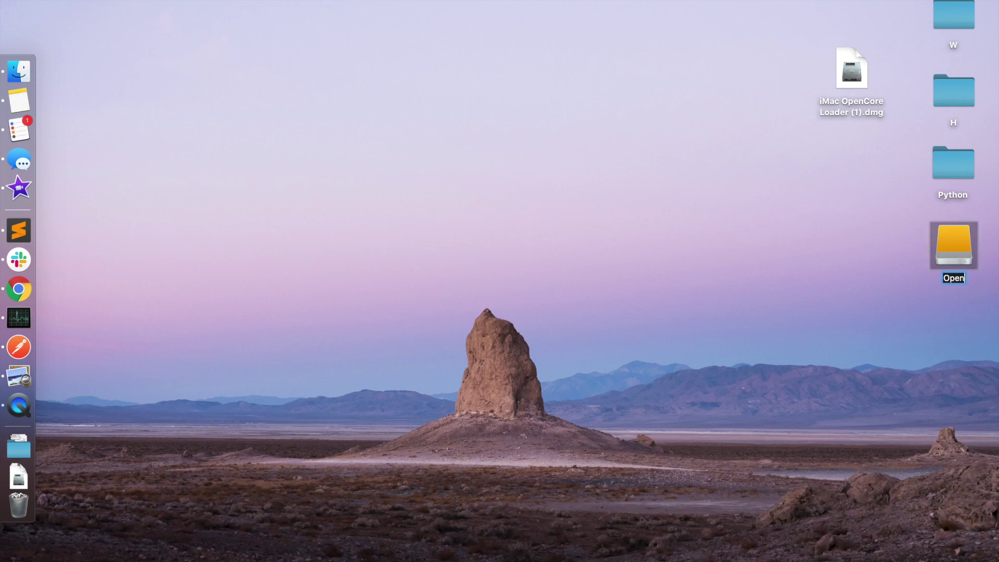
pyautogui.write('Core')
pyautogui.click(756, 277)
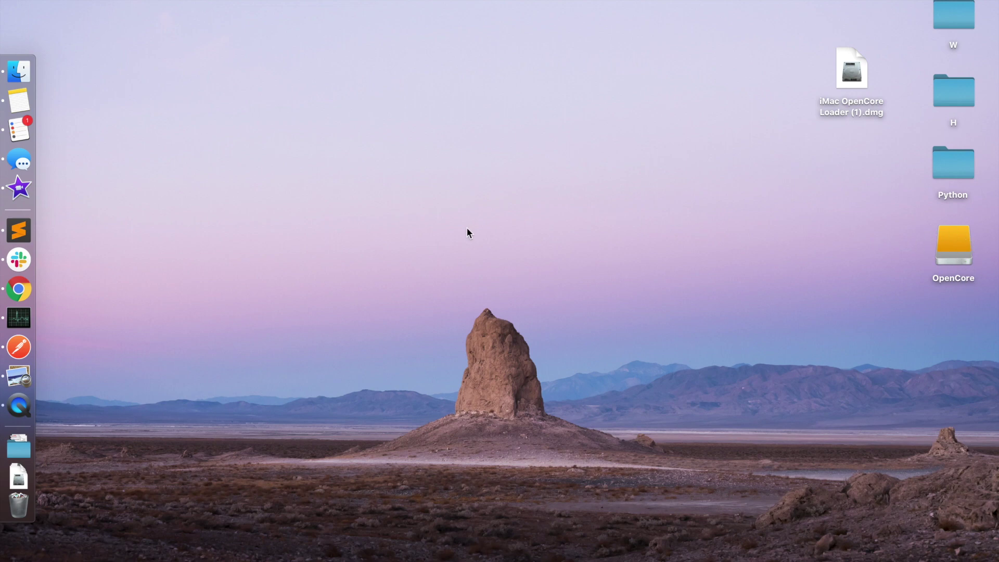
# Launch SuperDuper! and mount the iMac OpenCore Loader disk image
pyautogui.press('super+space')
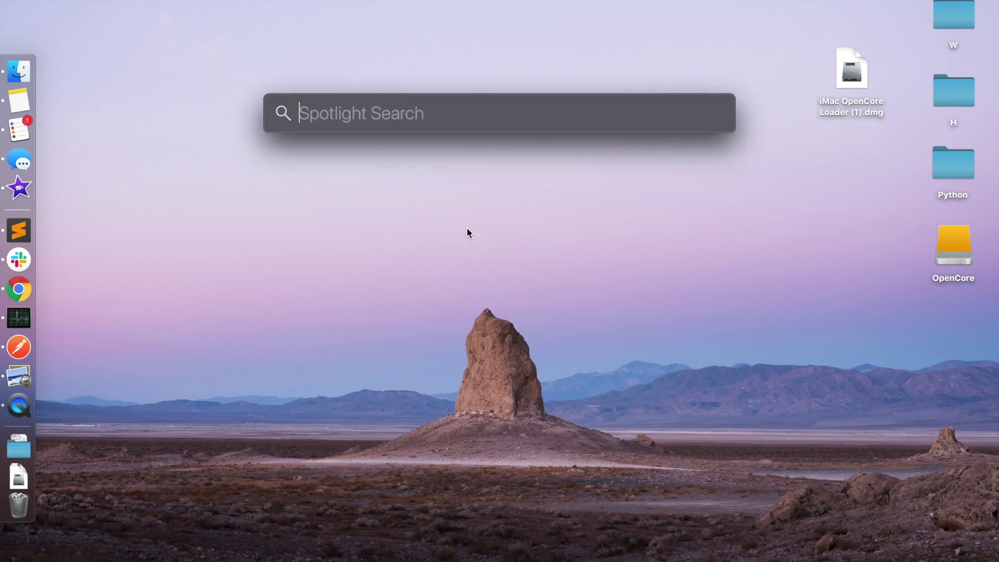
pyautogui.write('sup')
pyautogui.press('Return')
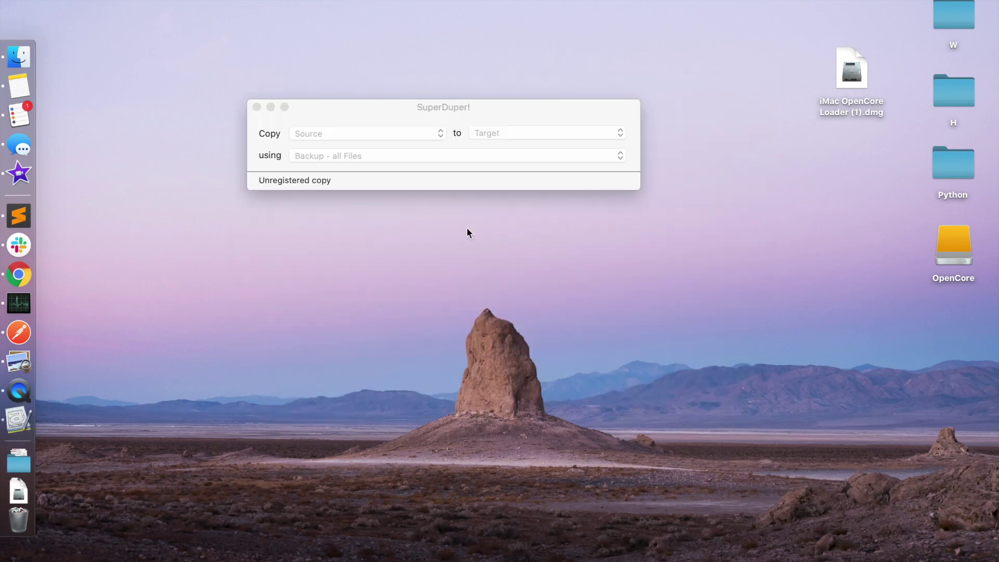
pyautogui.moveTo(460, 111); pyautogui.dragTo(536, 141)
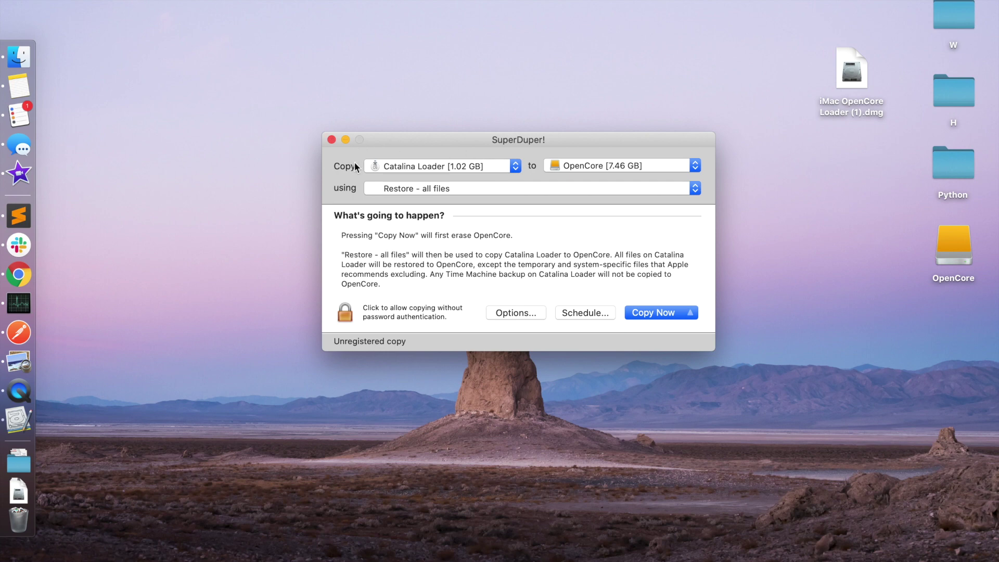
pyautogui.click(875, 100)
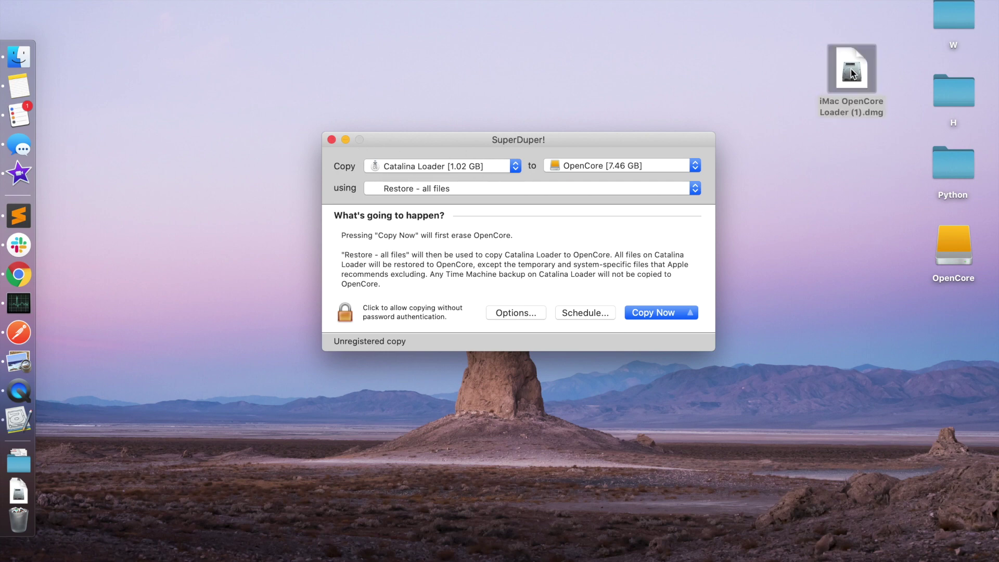
pyautogui.click(748, 76)
pyautogui.click(851, 64)
pyautogui.doubleClick(851, 64)
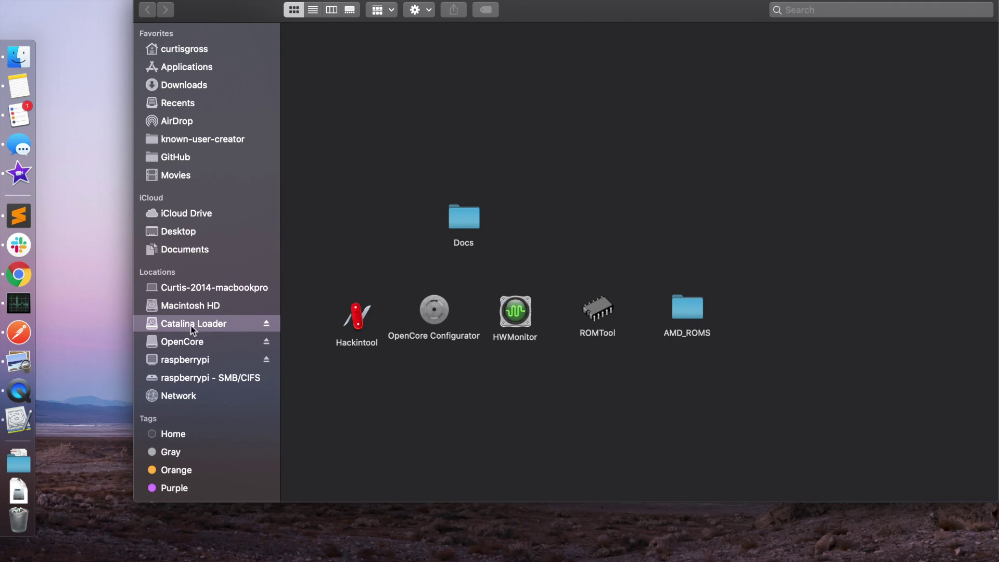
pyautogui.press('super+w')
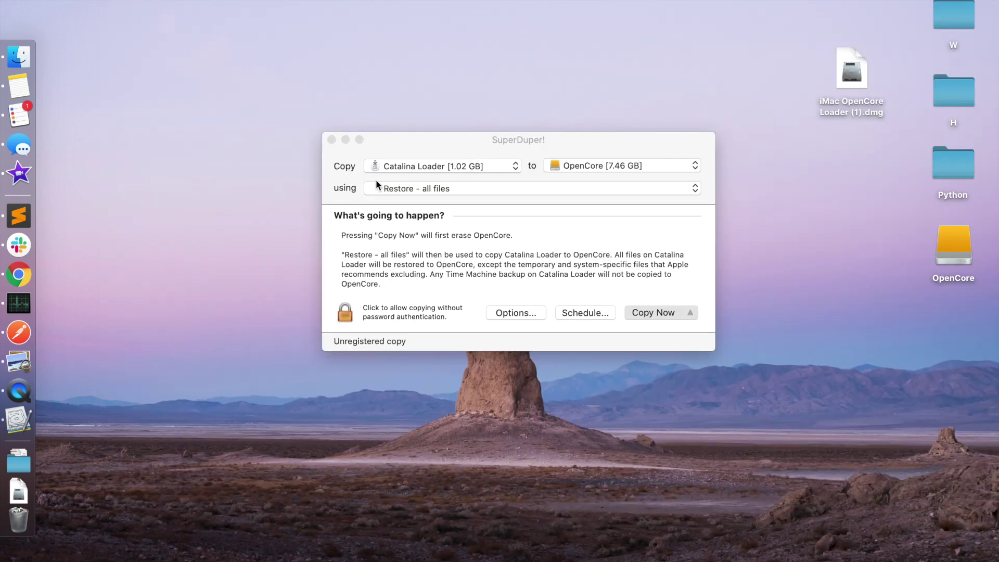
# Set SuperDuper! to copy Catalina Loader onto OpenCore
pyautogui.click(448, 149)
pyautogui.click(457, 166)
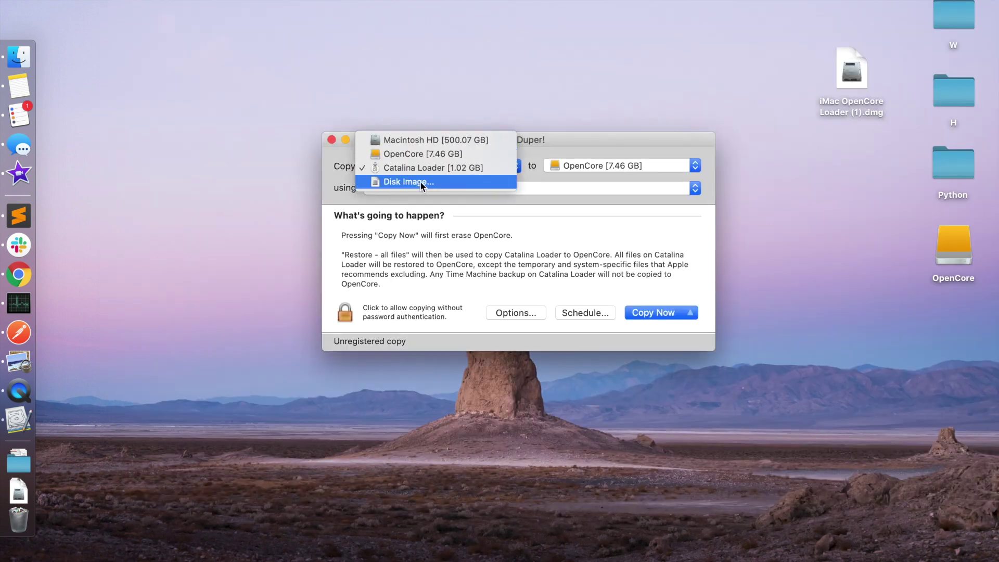
pyautogui.click(426, 166)
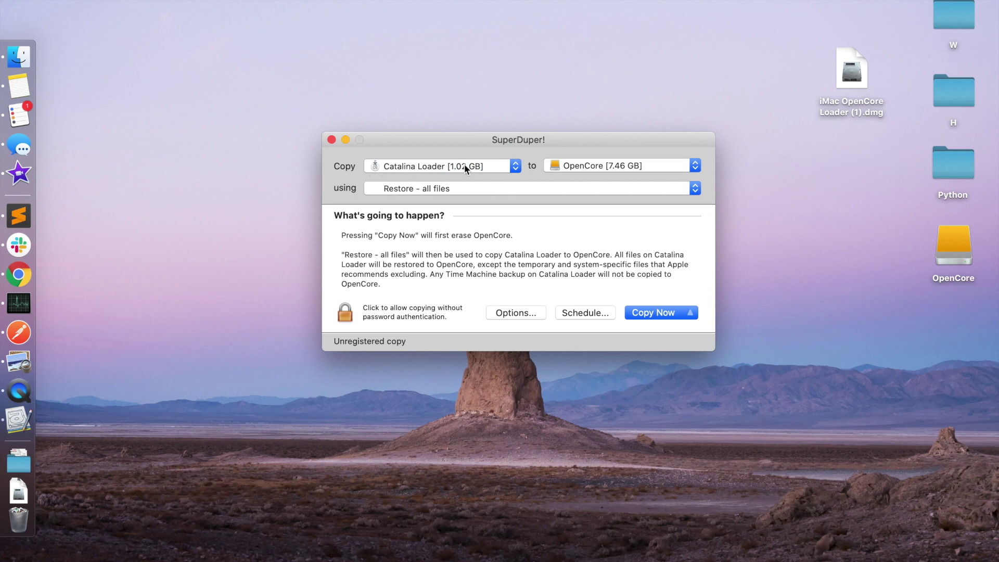
pyautogui.click(572, 165)
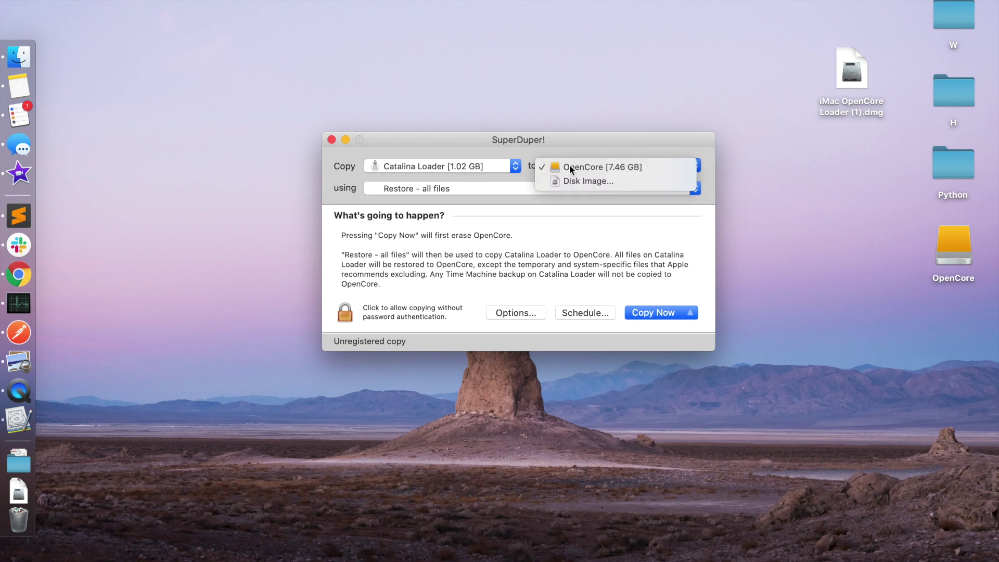
pyautogui.click(571, 168)
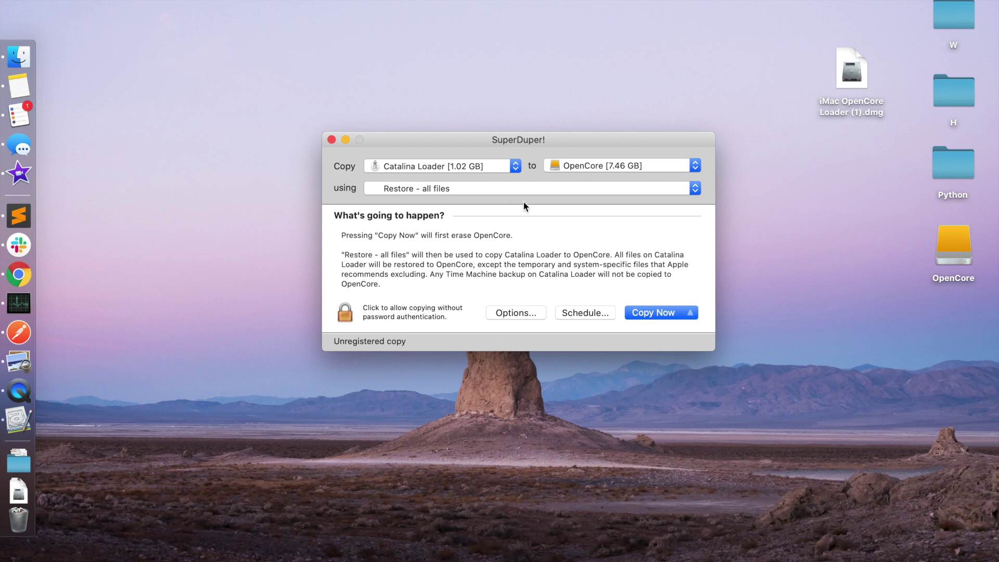
# Start the copy, authenticate with the admin password, and confirm erasing OpenCore
pyautogui.click(661, 315)
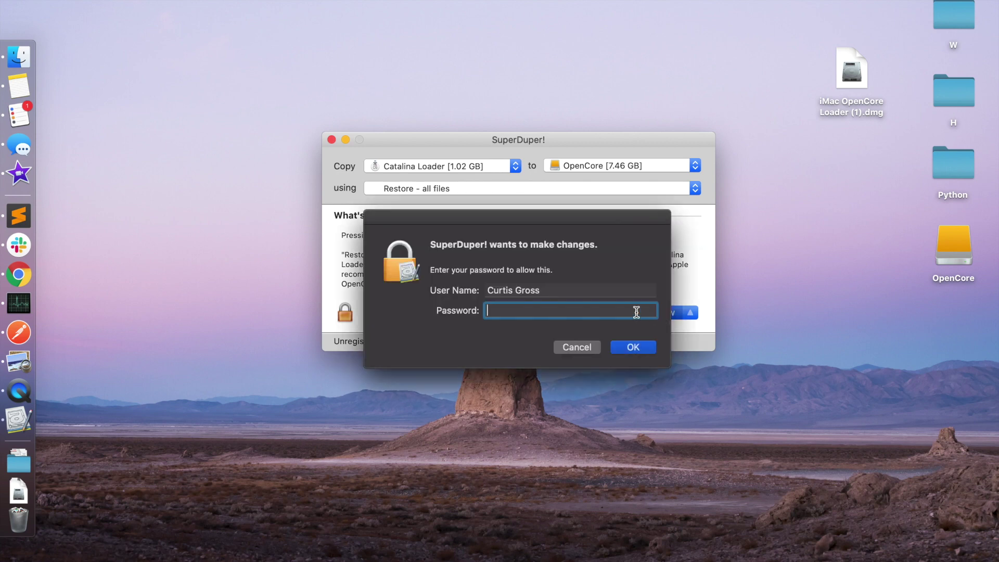
pyautogui.write('•••••')
pyautogui.press('Return')
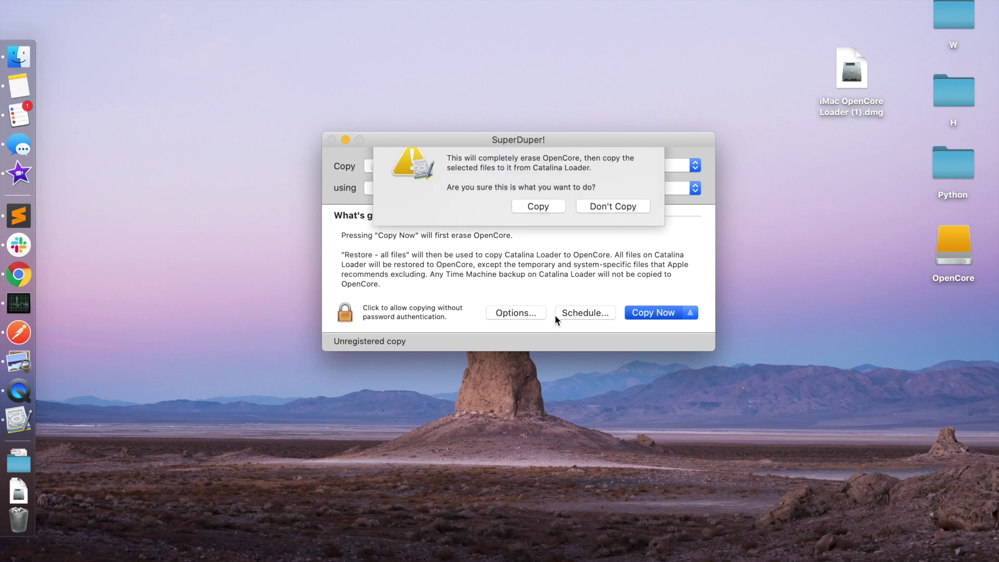
pyautogui.click(529, 229)
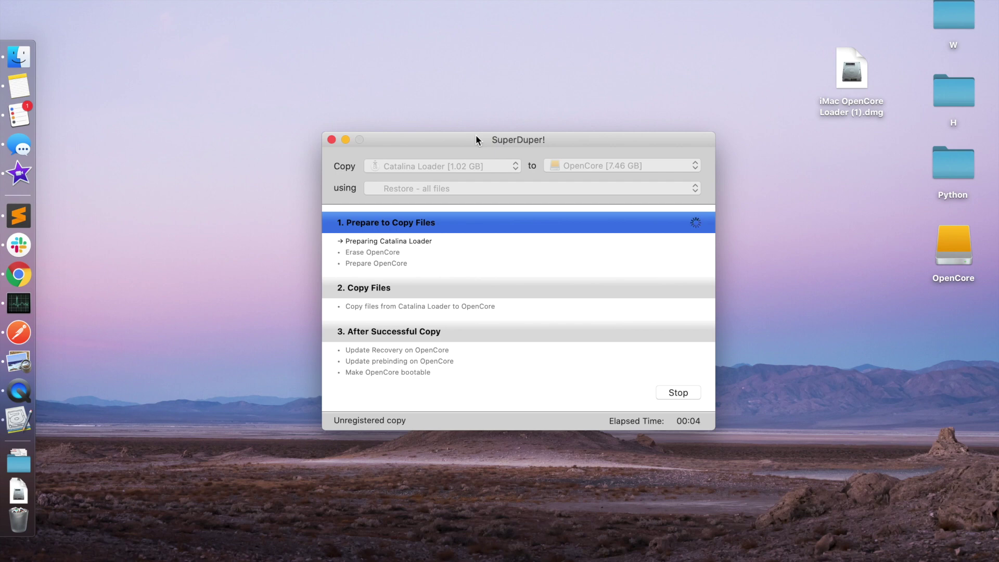
pyautogui.click(466, 112)
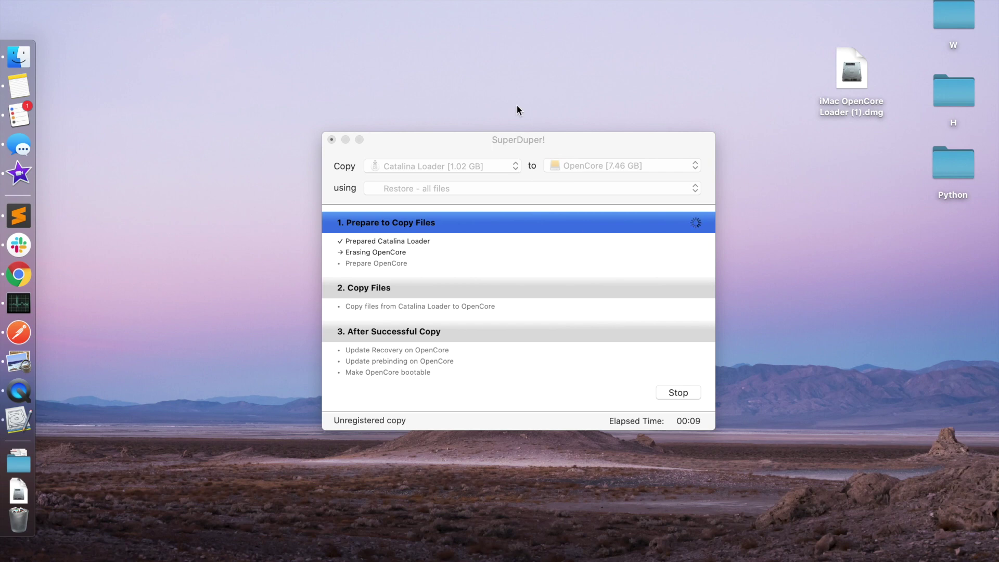
pyautogui.press('super+space')
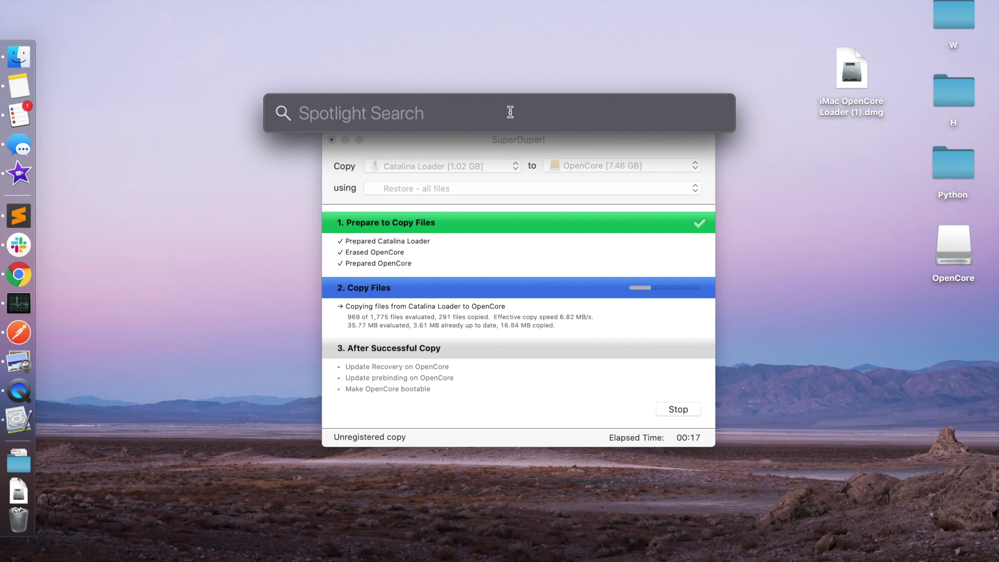
# Open Startup Disk settings via Spotlight and move its window to the lower left
pyautogui.write('startup')
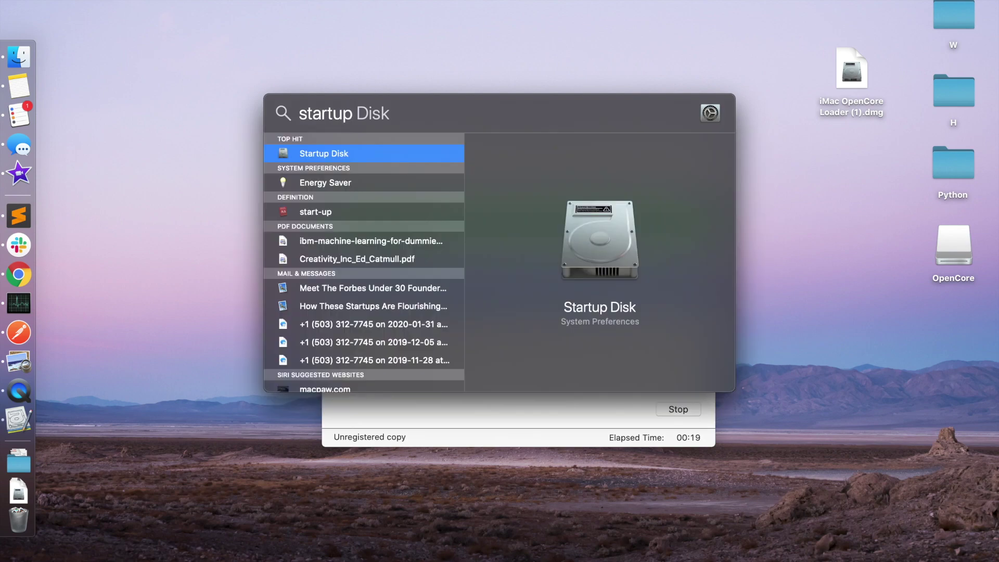
pyautogui.press('Return')
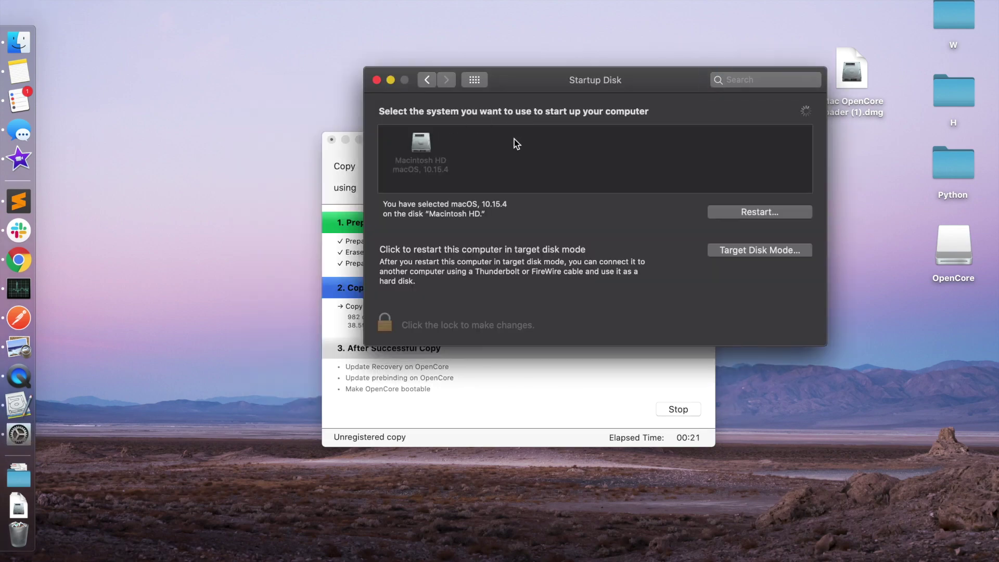
pyautogui.moveTo(597, 78); pyautogui.dragTo(346, 278)
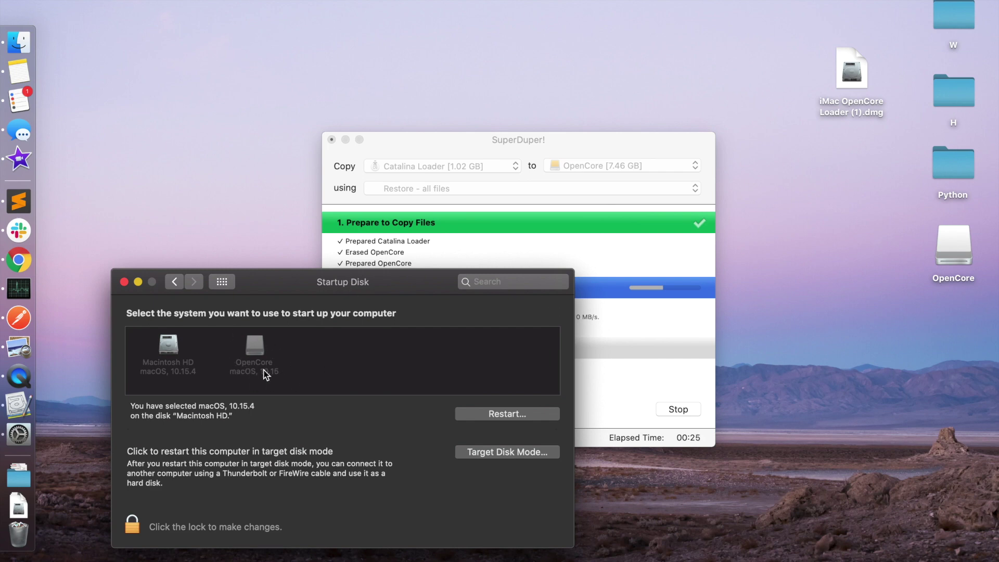
pyautogui.moveTo(276, 365)
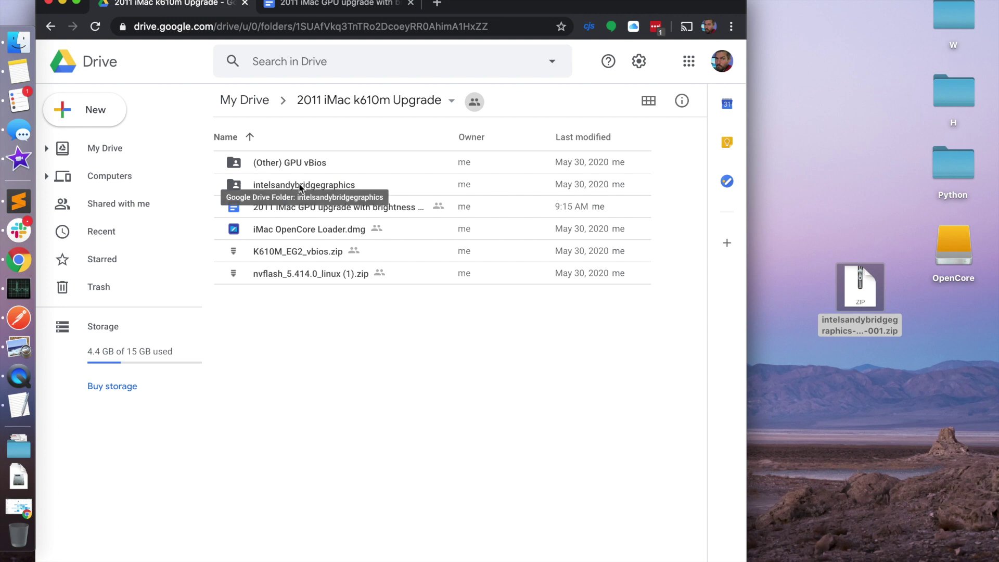
# Look inside the intelsandybridgegraphics folder on Google Drive, then return to '2011 iMac k610m Upgrade'
pyautogui.doubleClick(300, 186)
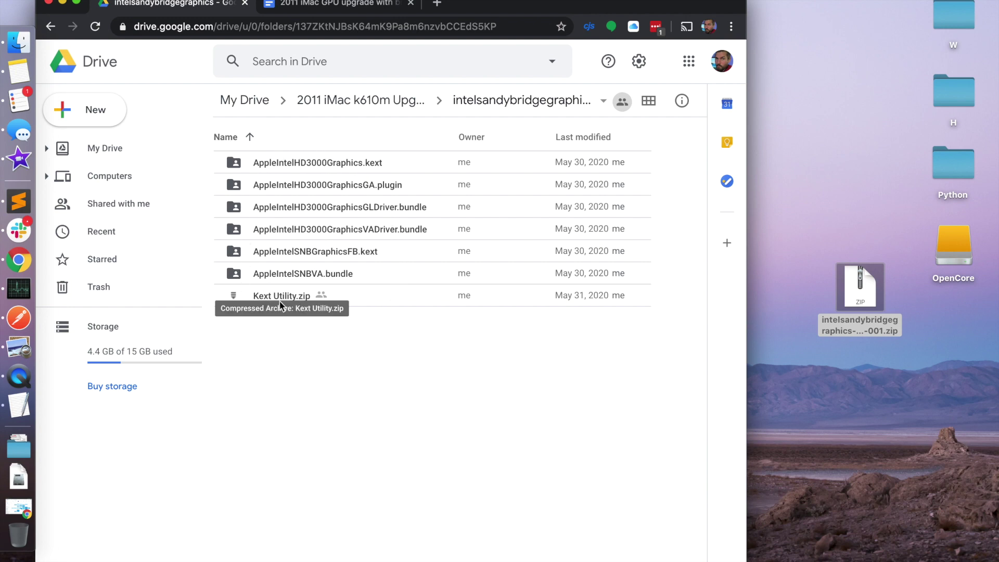
pyautogui.click(367, 100)
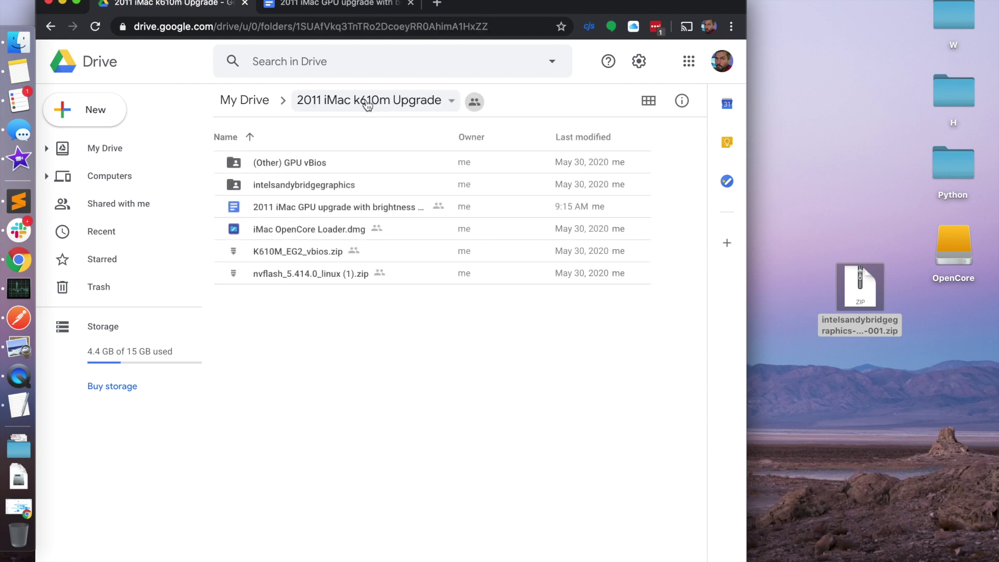
pyautogui.click(292, 185)
pyautogui.rightClick(293, 186)
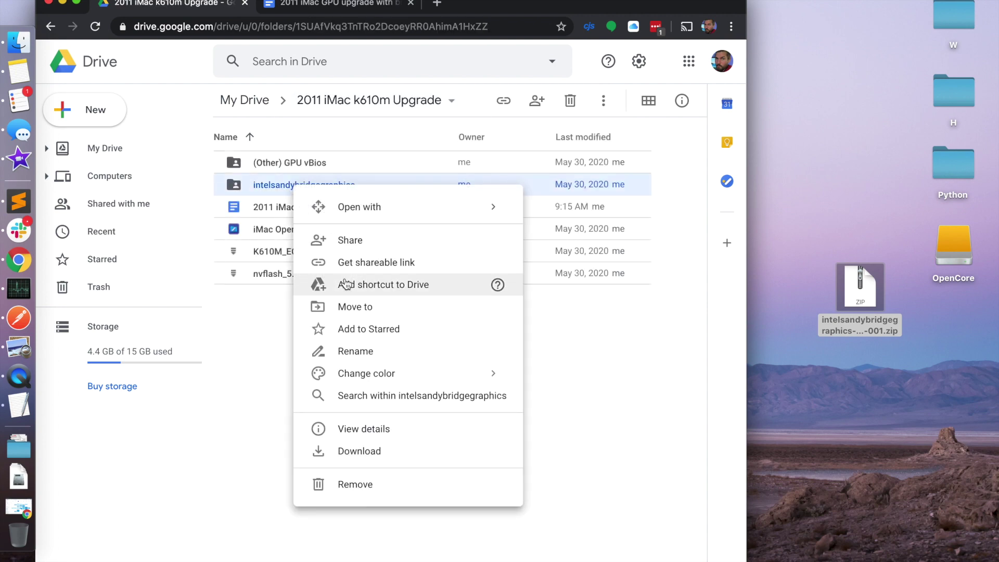
pyautogui.click(594, 358)
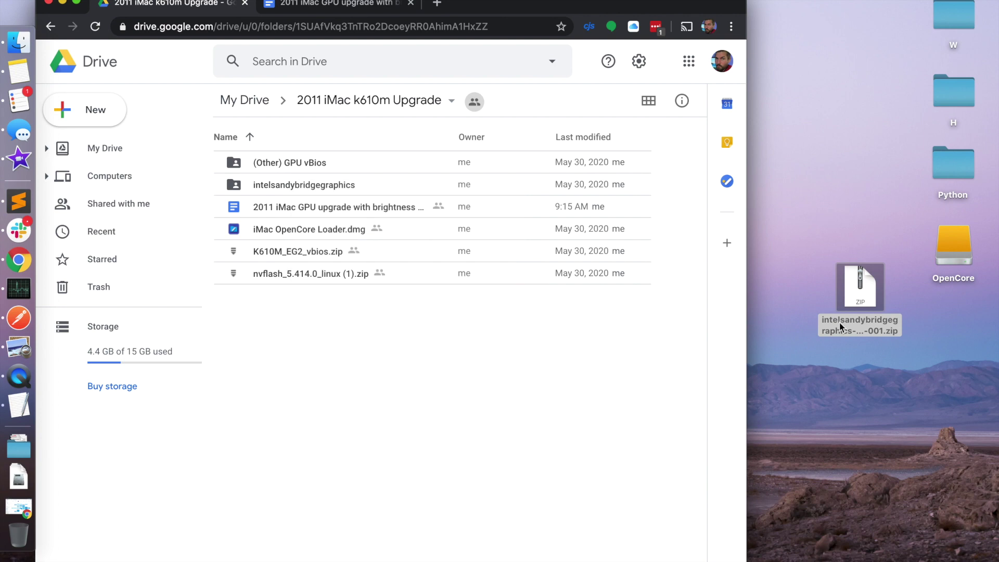
pyautogui.click(857, 271)
# Unpack the downloaded graphics zip and open the intelsandybridgegraphics folder
pyautogui.doubleClick(857, 272)
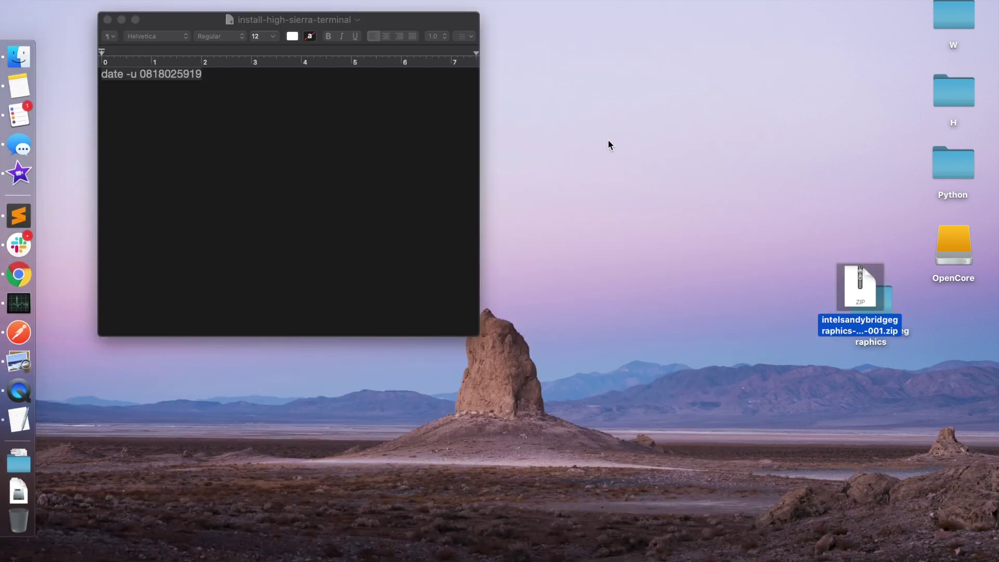
pyautogui.click(385, 130)
pyautogui.press('super+h')
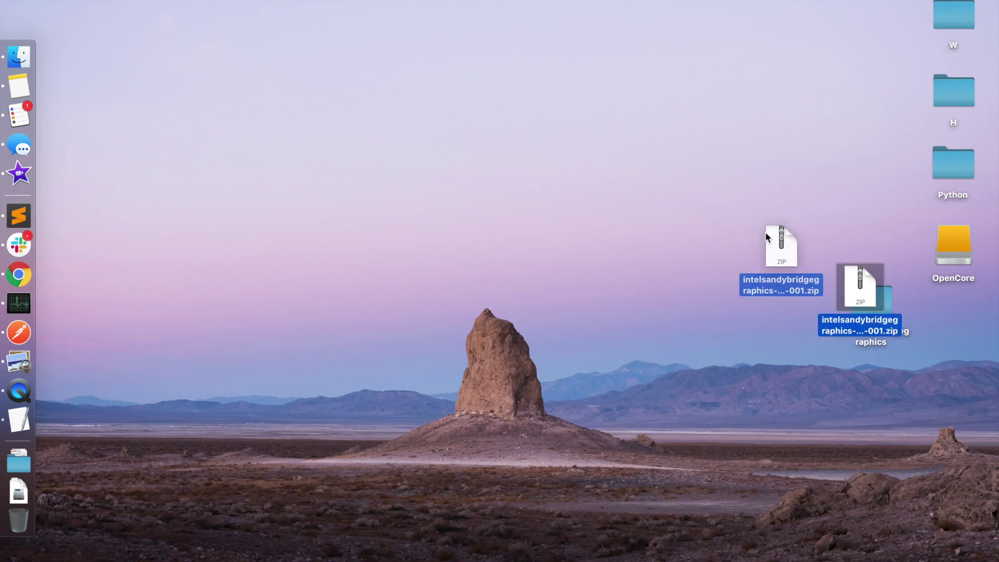
pyautogui.doubleClick(879, 307)
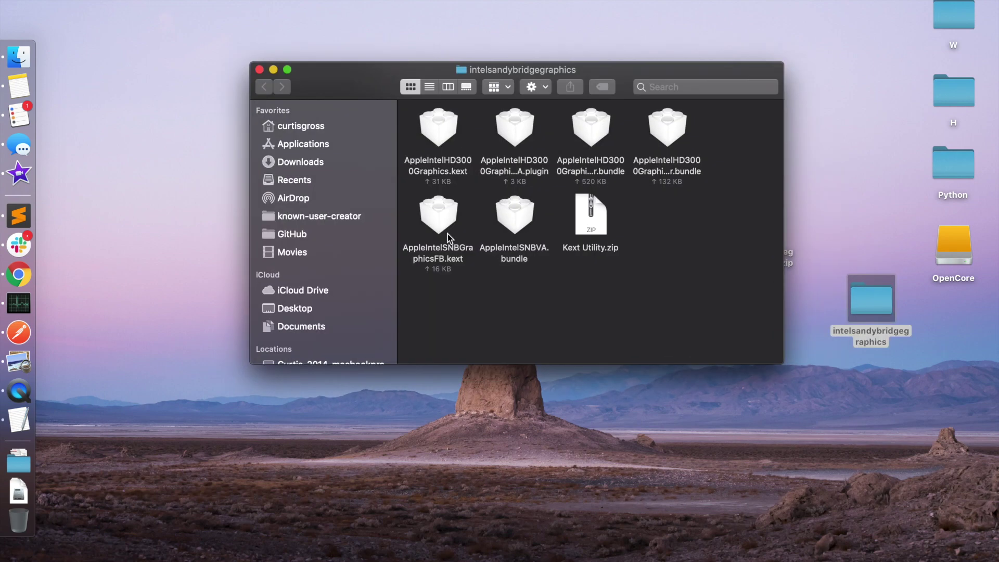
# Extract the Kext Utility app from Kext Utility.zip and delete the zip
pyautogui.click(587, 227)
pyautogui.doubleClick(588, 227)
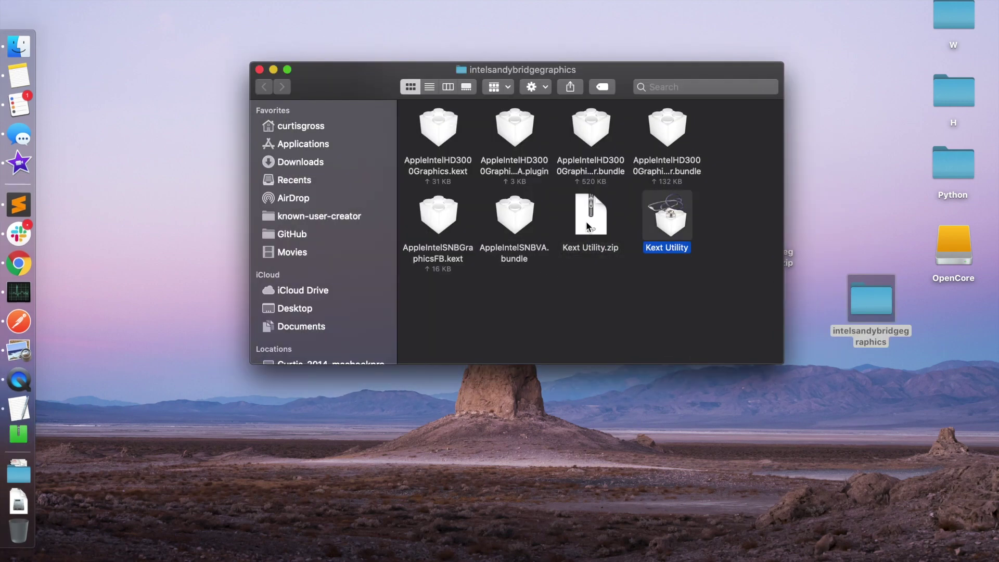
pyautogui.moveTo(668, 252); pyautogui.dragTo(605, 264)
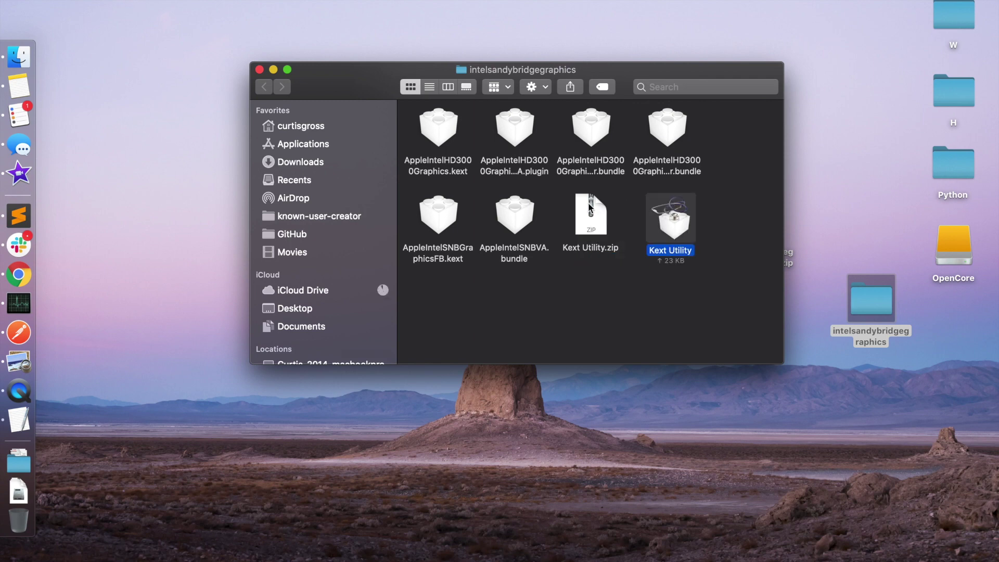
pyautogui.click(578, 253)
pyautogui.press('super+BackSpace')
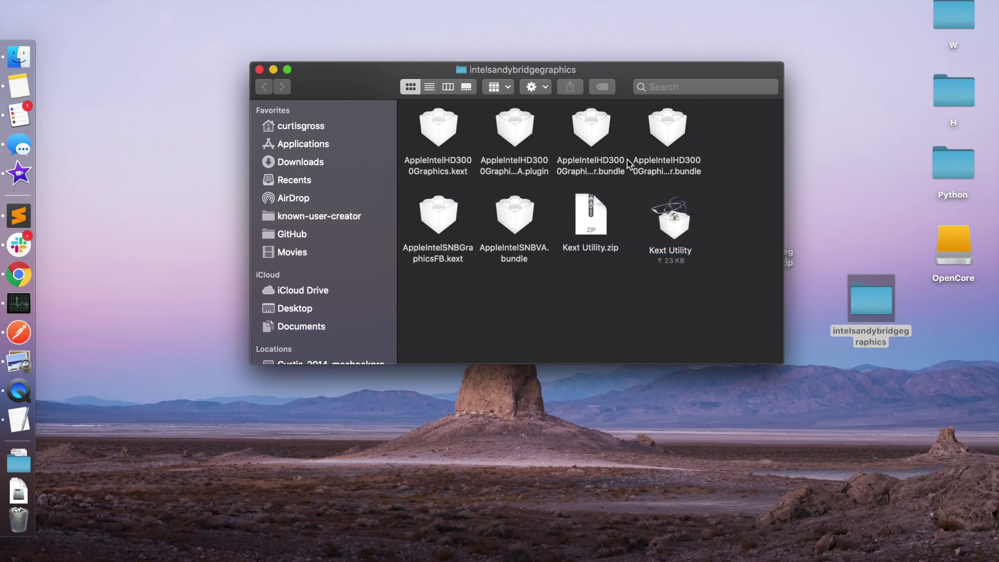
pyautogui.moveTo(651, 65); pyautogui.dragTo(545, 69)
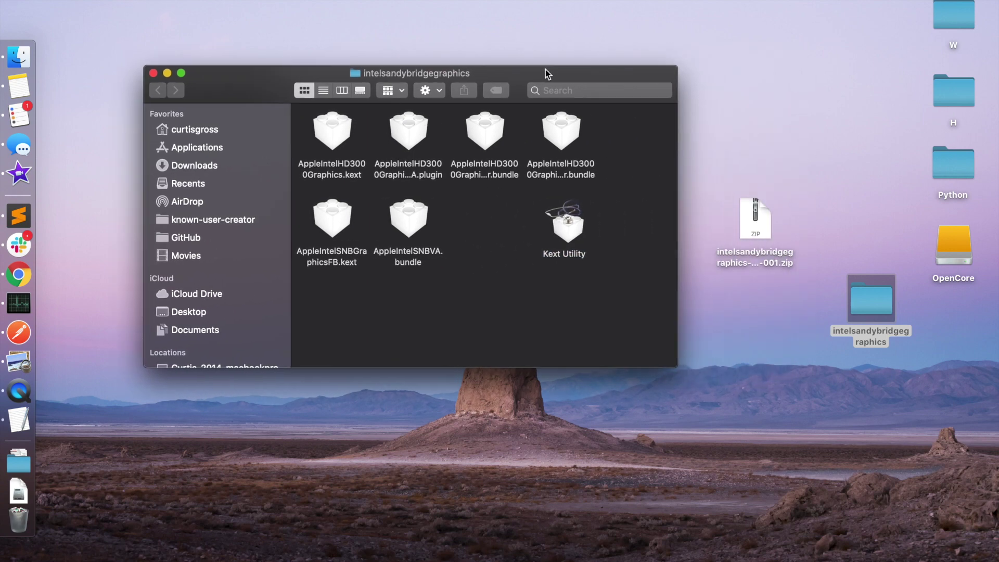
pyautogui.click(954, 255)
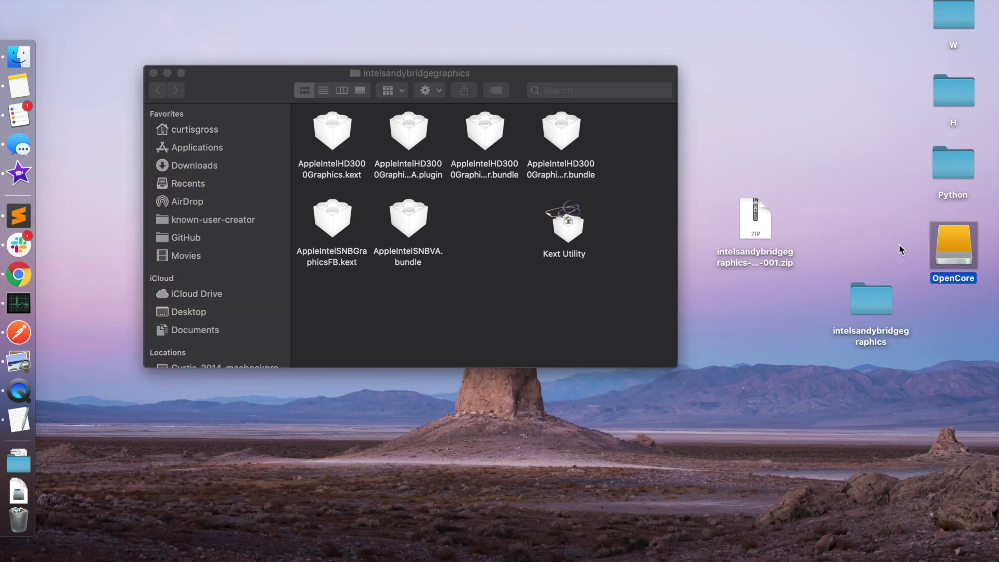
# Launch Hackintool from the OpenCore drive, declining update checks, and go to Utilities
pyautogui.doubleClick(948, 253)
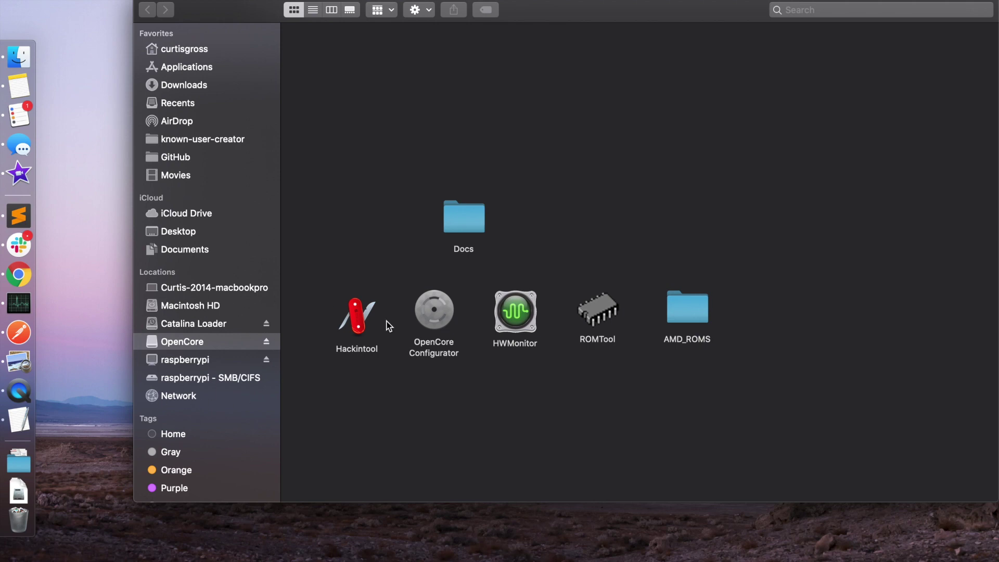
pyautogui.doubleClick(358, 316)
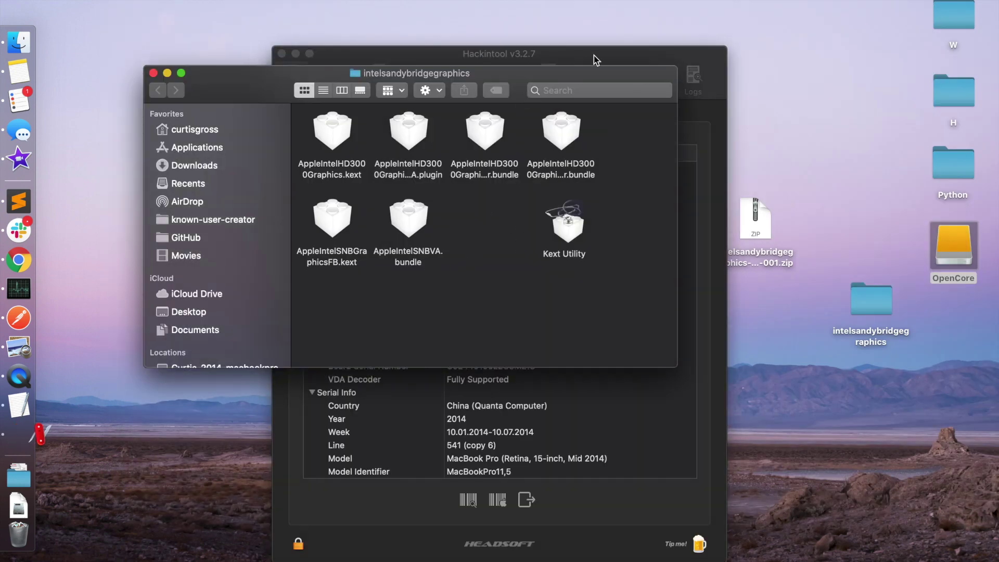
pyautogui.click(502, 202)
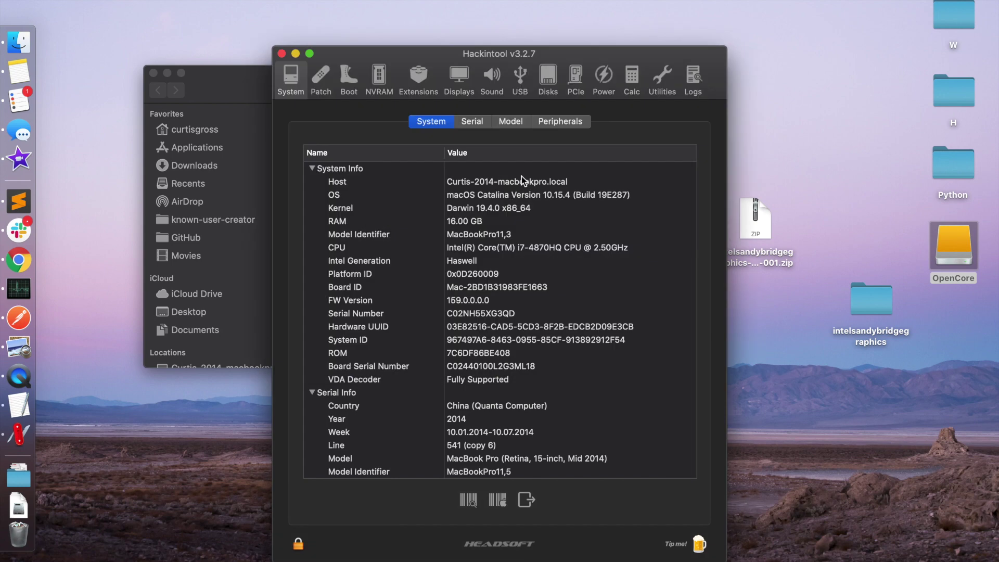
pyautogui.moveTo(593, 54); pyautogui.dragTo(669, 40)
pyautogui.click(740, 70)
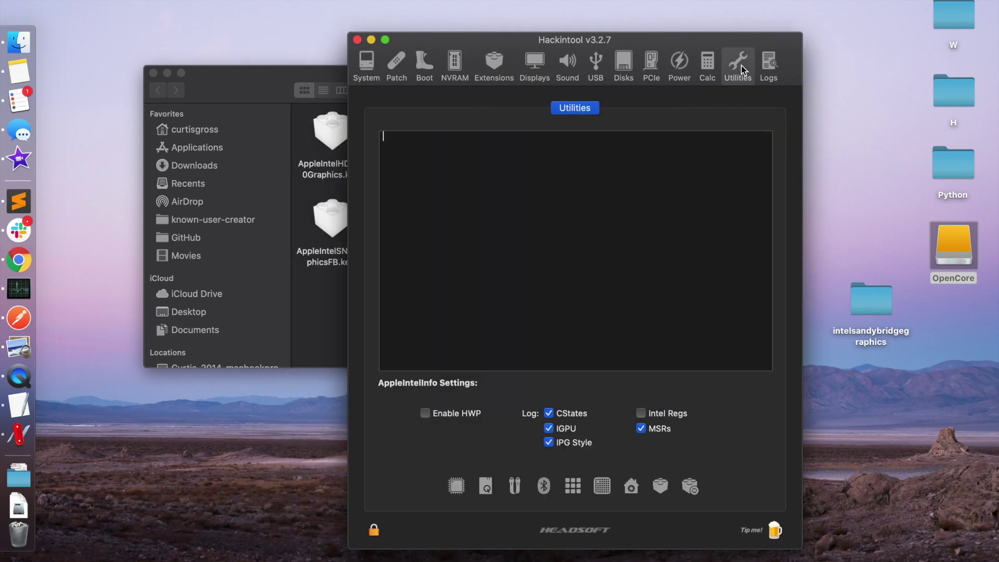
# Disable Gatekeeper and remount the disk read/write, authorising with the admin password
pyautogui.click(632, 488)
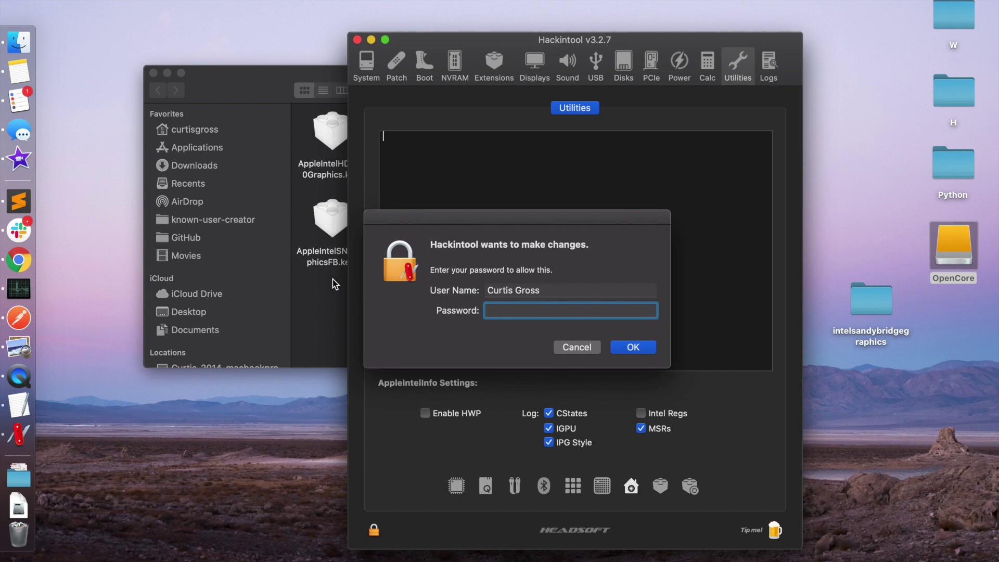
pyautogui.write('********')
pyautogui.press('Return')
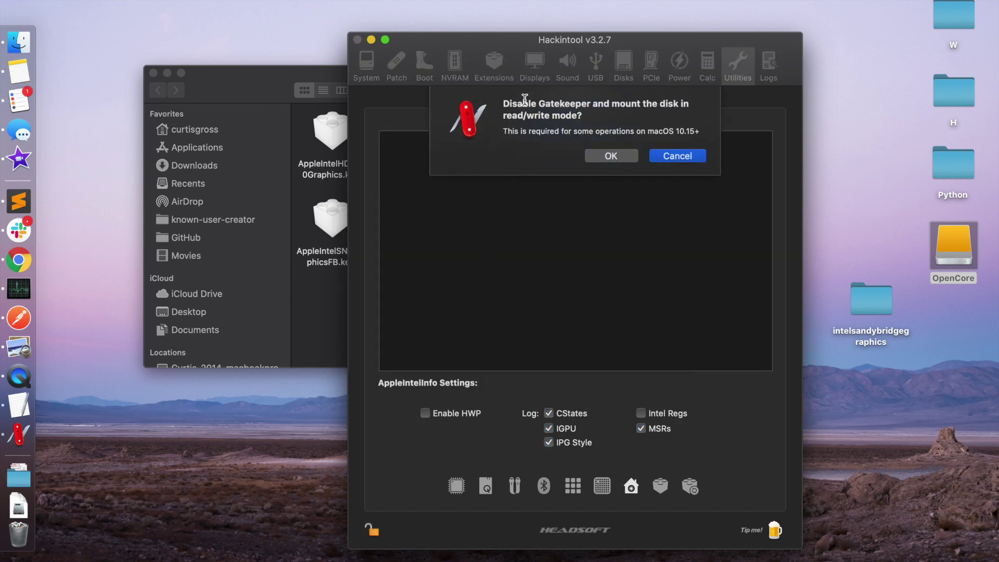
pyautogui.click(612, 156)
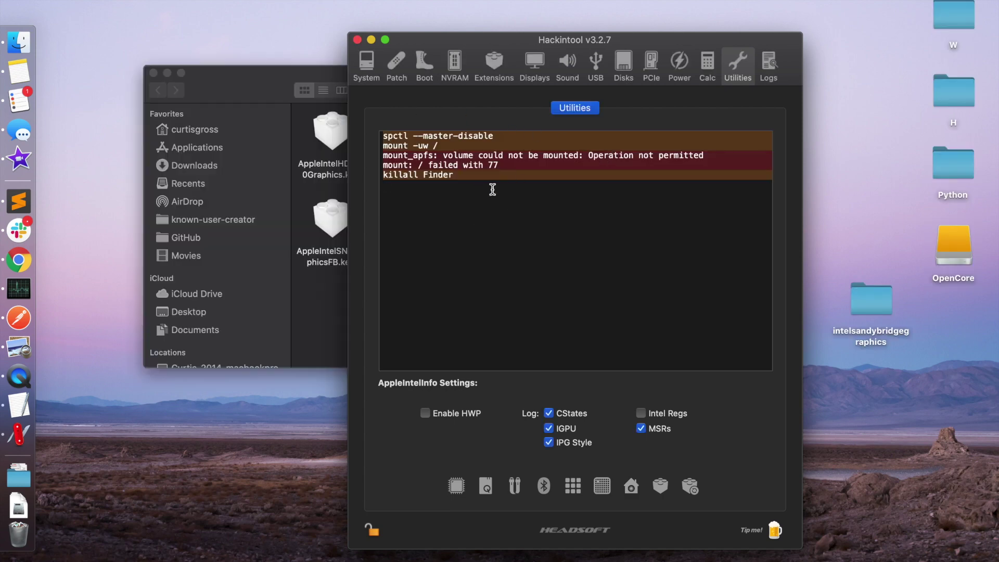
pyautogui.press('super+m')
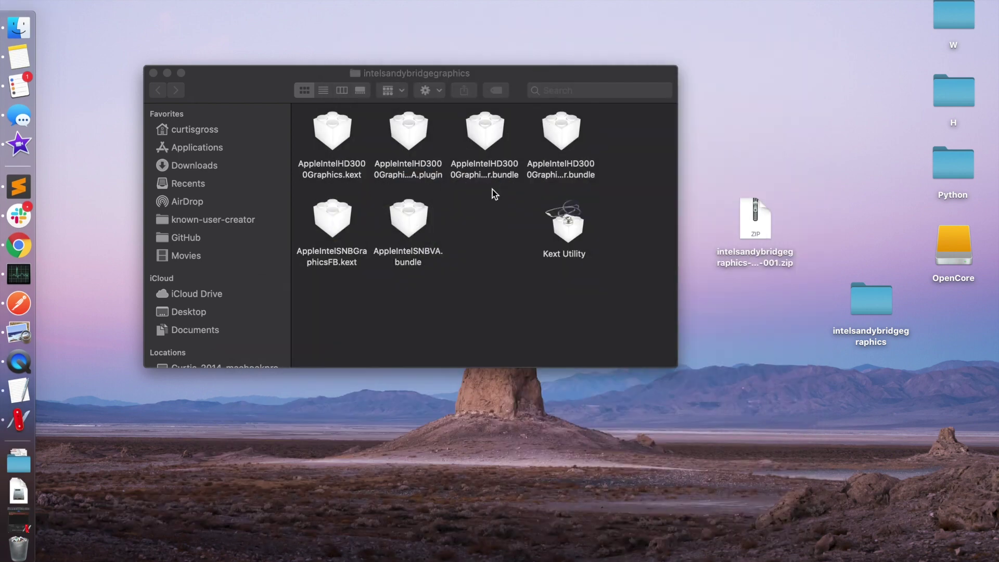
# Open Kext Utility past the Gatekeeper warning and authorise it with the admin password
pyautogui.click(472, 240)
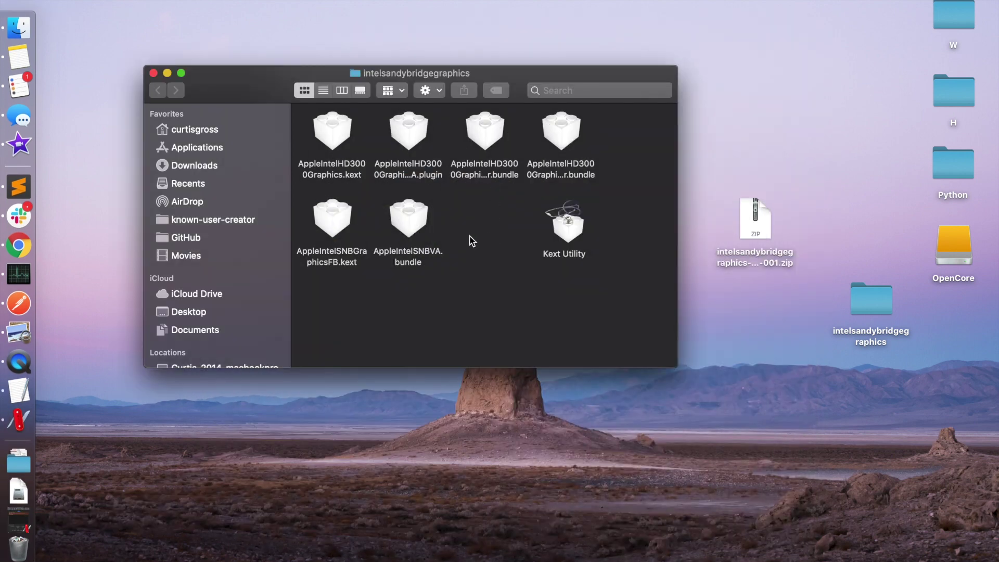
pyautogui.click(567, 229)
pyautogui.rightClick(562, 222)
pyautogui.click(580, 231)
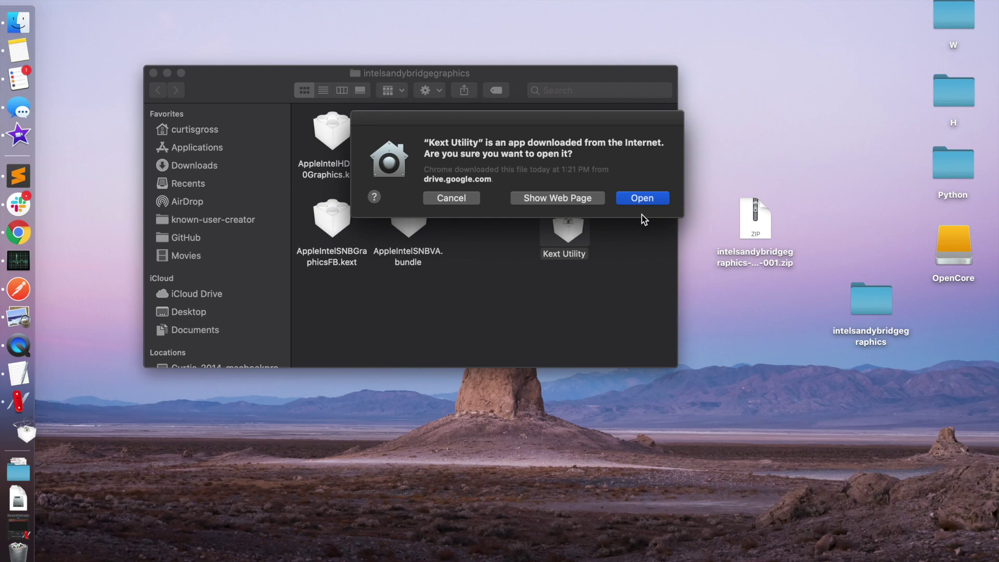
pyautogui.click(642, 200)
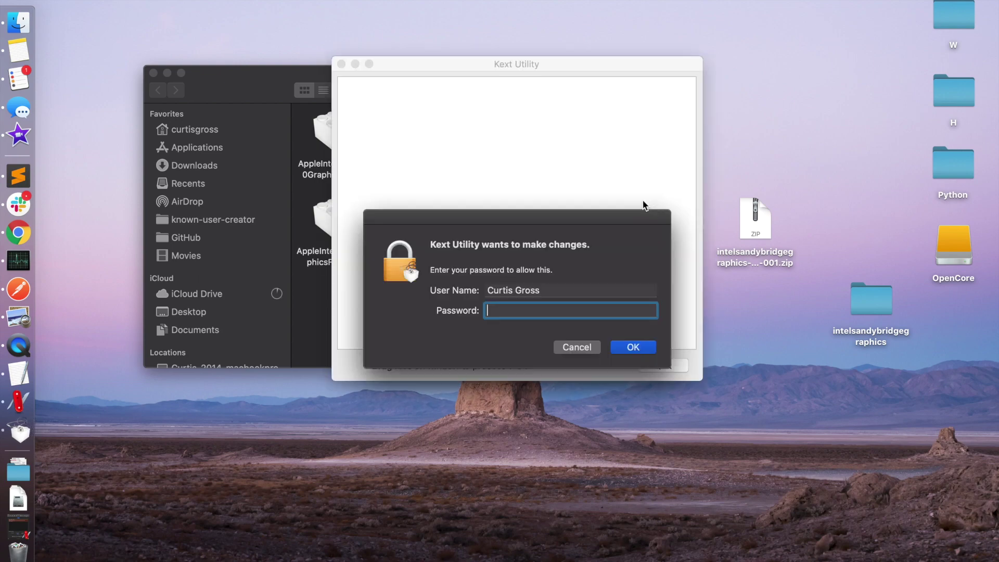
pyautogui.press('Return')
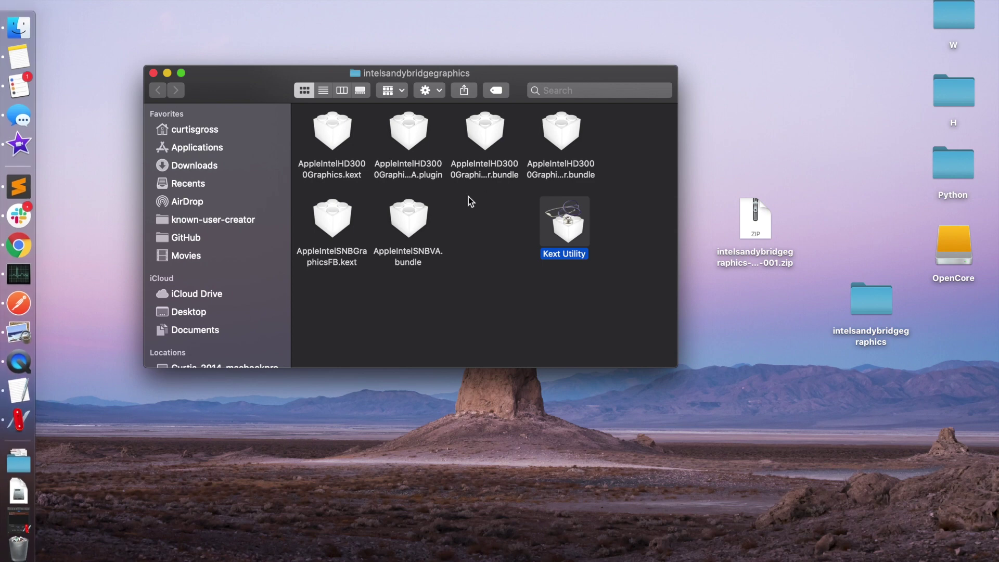
# Move Kext Utility lower and line up the six graphics kexts along the folder's top
pyautogui.click(487, 238)
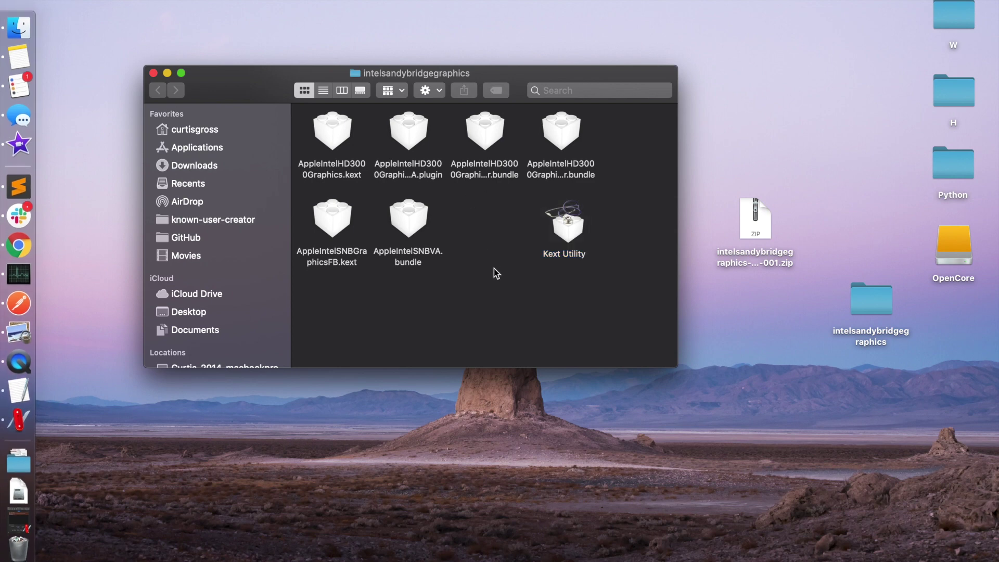
pyautogui.moveTo(566, 229); pyautogui.dragTo(552, 294)
pyautogui.click(567, 244)
pyautogui.moveTo(578, 245); pyautogui.dragTo(339, 146)
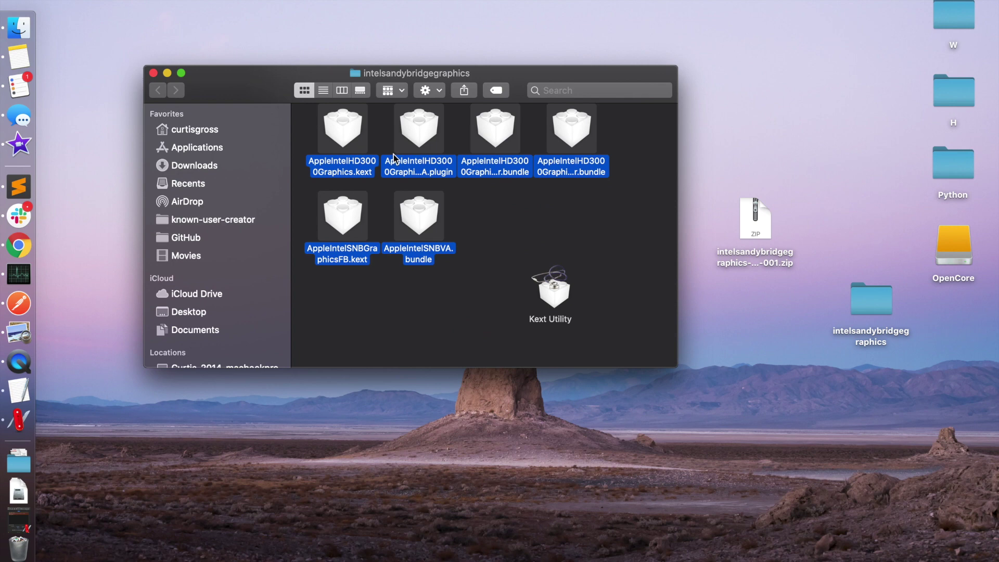
pyautogui.click(508, 225)
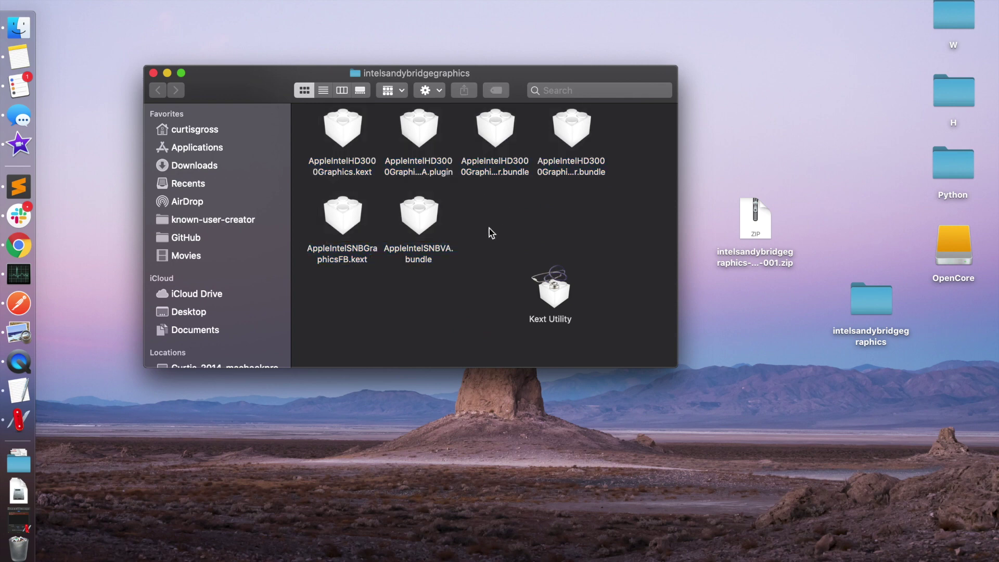
pyautogui.press('super+space')
# Launch Terminal and enter 'sudo reboot' at the prompt
pyautogui.write('terminal')
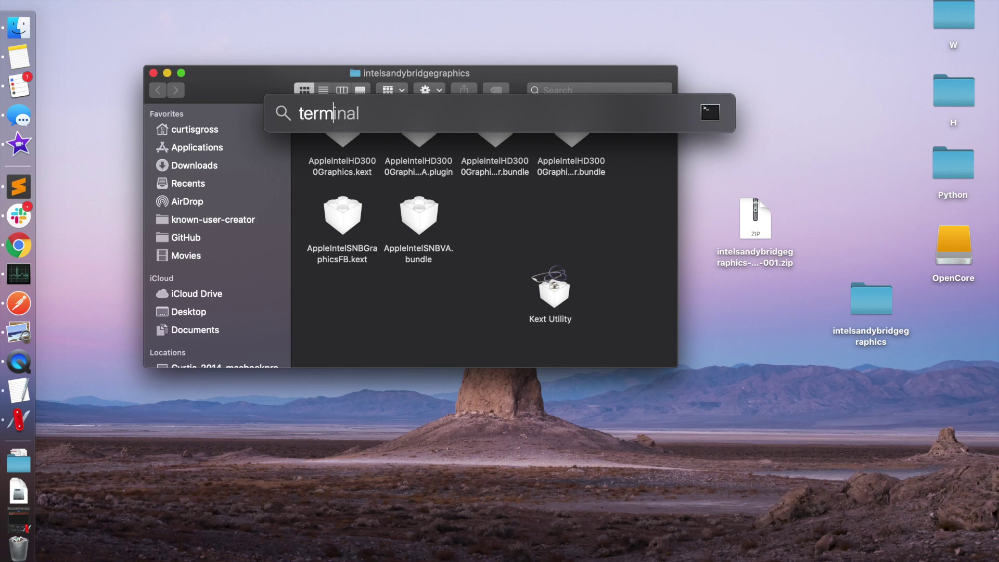
pyautogui.press('Return')
pyautogui.write('su')
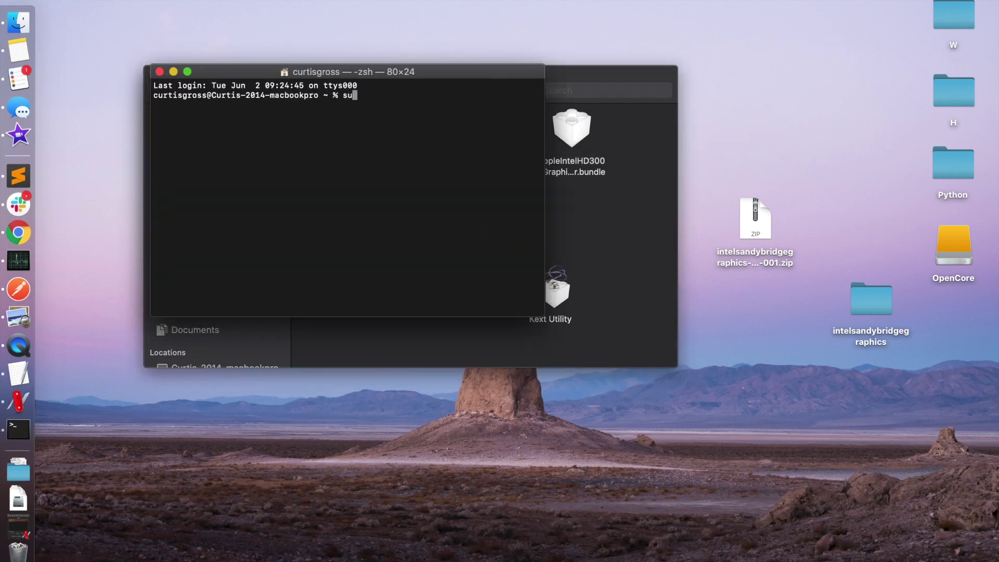
pyautogui.write('do reboot')
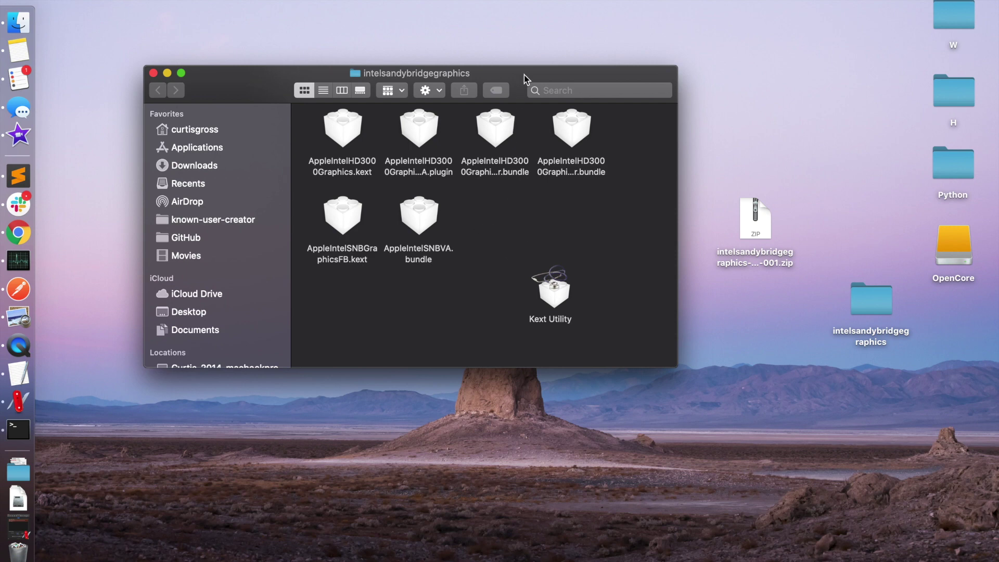
pyautogui.moveTo(523, 79); pyautogui.dragTo(560, 113)
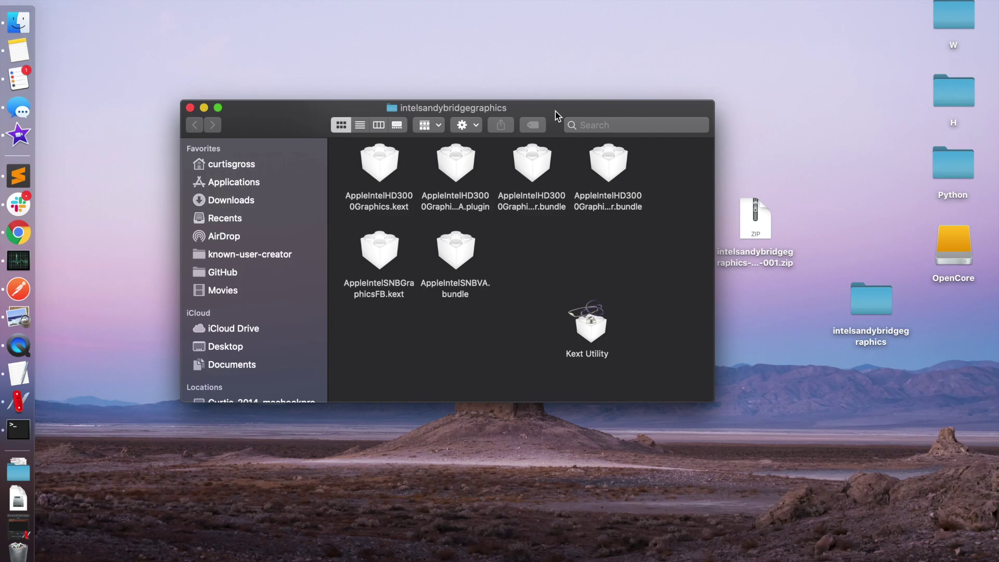